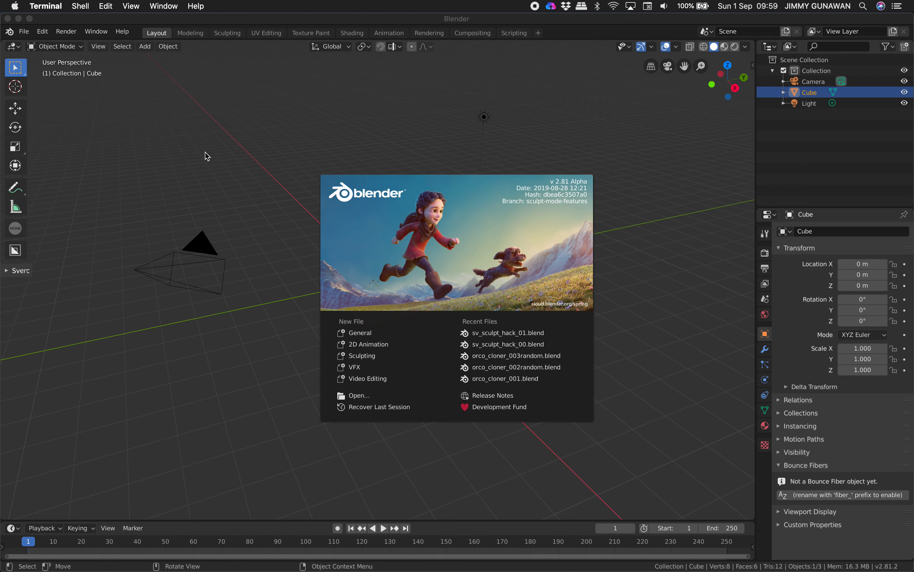
Step: Put the default cube in Sculpt Mode and expand the brush list to show names, examining the available sculpt brushes
{"action": "left_click", "coordinate": [205, 153]}
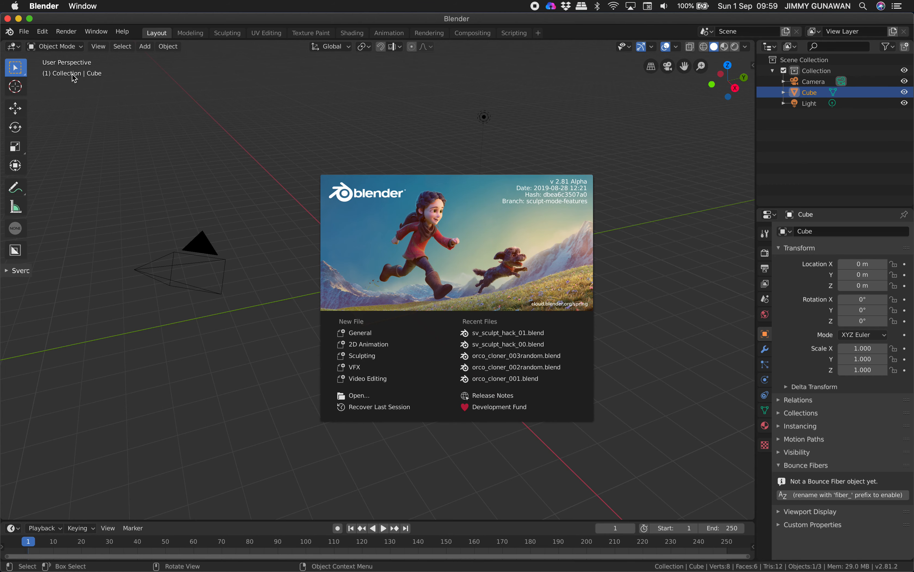
{"action": "left_click", "coordinate": [167, 119]}
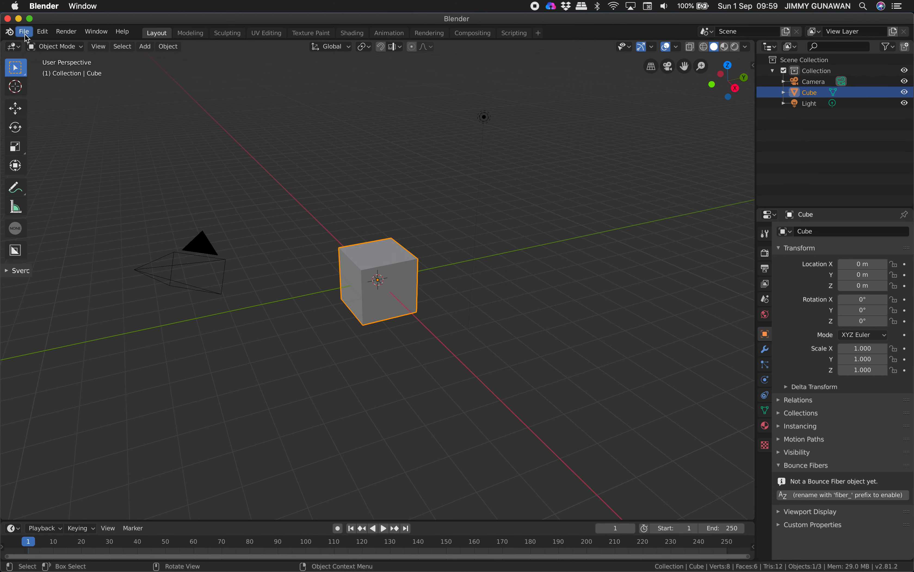
{"action": "left_click", "coordinate": [67, 47]}
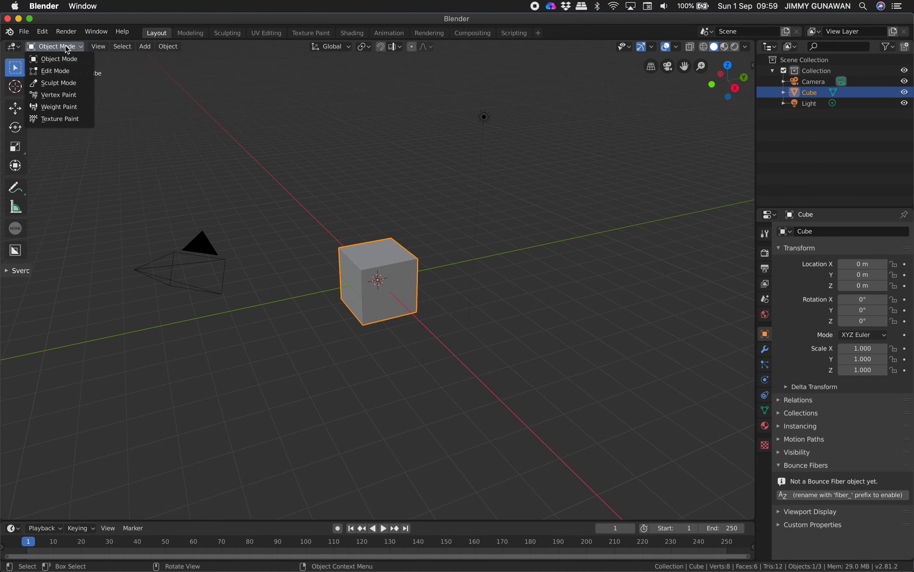
{"action": "left_click", "coordinate": [67, 84]}
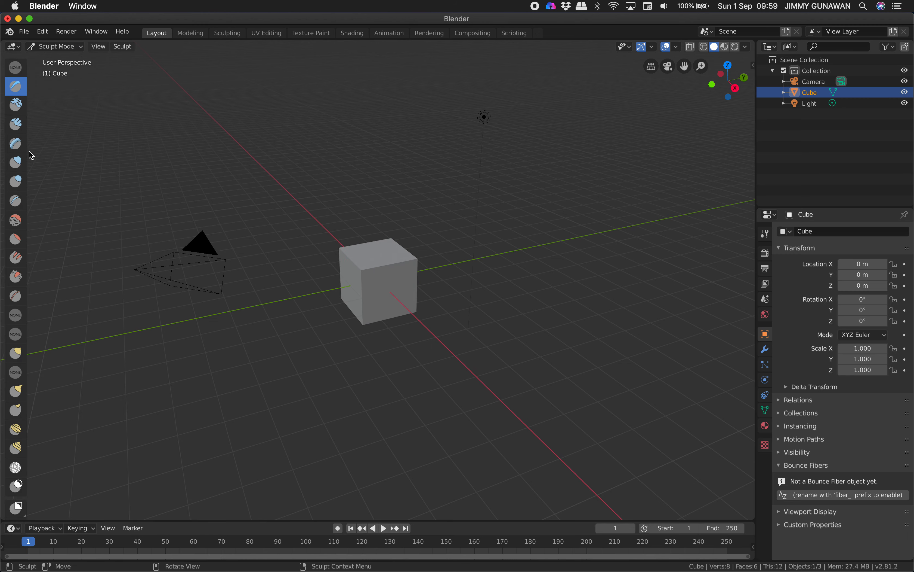
{"action": "mouse_move", "coordinate": [27, 152]}
{"action": "left_mouse_down"}
{"action": "mouse_move", "coordinate": [128, 157]}
{"action": "mouse_move", "coordinate": [82, 159]}
{"action": "mouse_move", "coordinate": [91, 162]}
{"action": "left_mouse_up"}
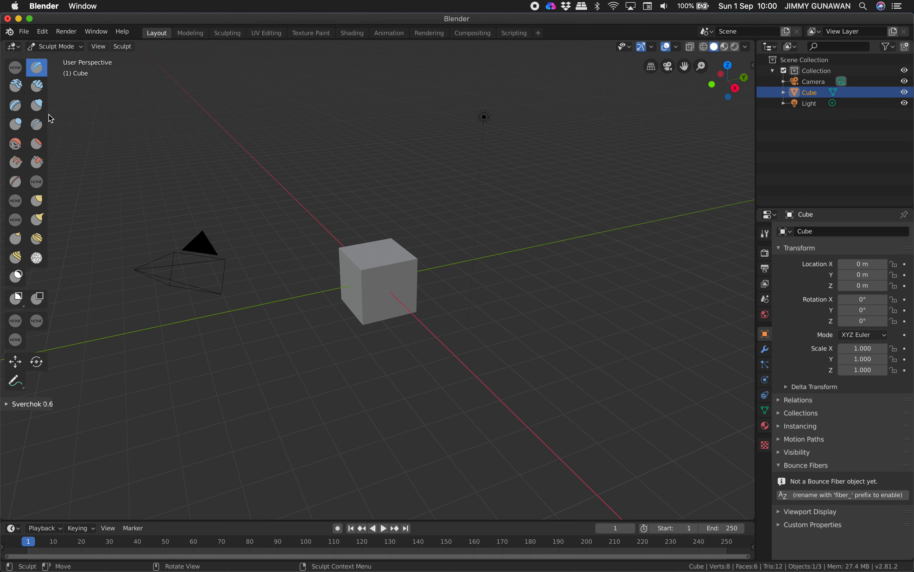
{"action": "mouse_move", "coordinate": [53, 124]}
{"action": "left_mouse_down"}
{"action": "mouse_move", "coordinate": [143, 129]}
{"action": "mouse_move", "coordinate": [128, 175]}
{"action": "left_mouse_up"}
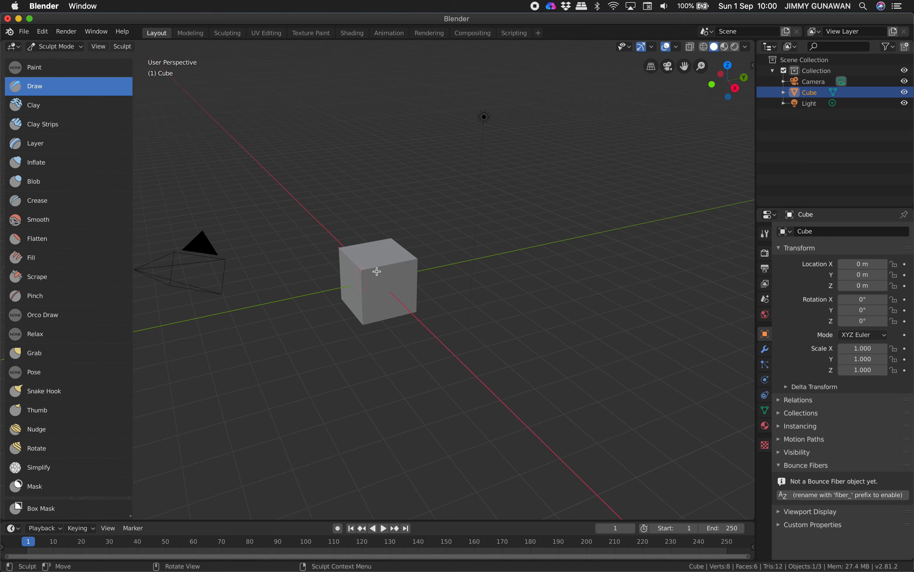
{"action": "middle_click_drag", "start_coordinate": [381, 250], "coordinate": [381, 241]}
{"action": "scroll", "coordinate": [343, 253], "scroll_direction": "up", "scroll_amount": 3}
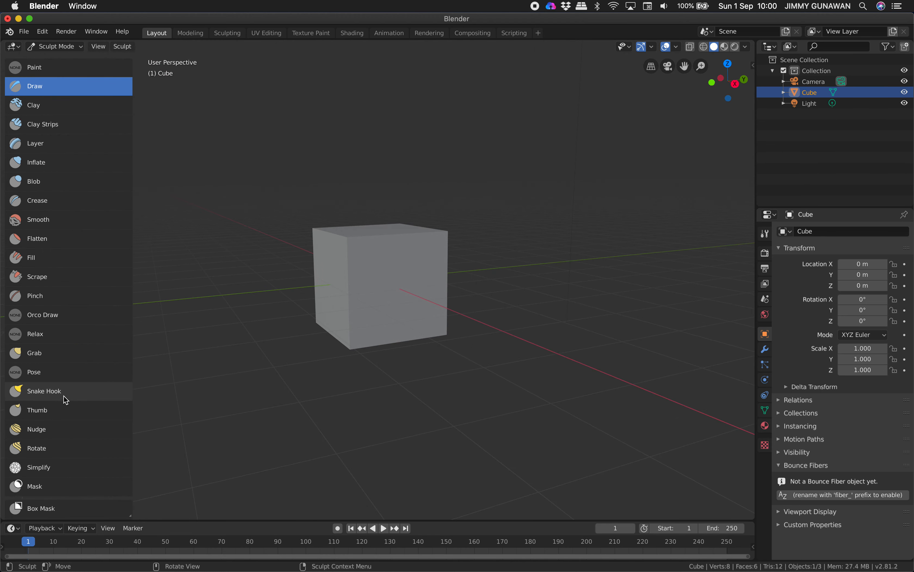
{"action": "scroll", "coordinate": [68, 408], "scroll_direction": "down", "scroll_amount": 2}
{"action": "scroll", "coordinate": [75, 414], "scroll_direction": "up", "scroll_amount": 2}
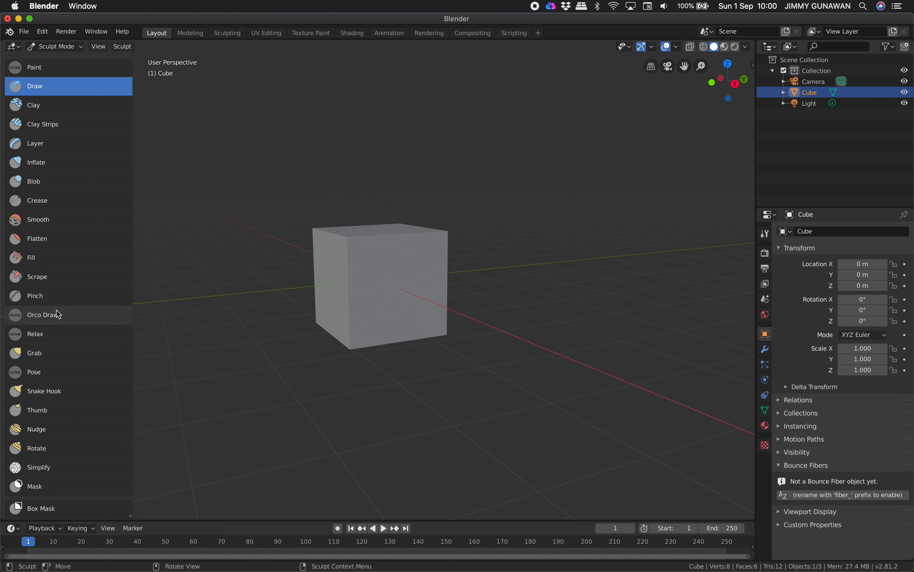
{"action": "mouse_move", "coordinate": [350, 216]}
{"action": "middle_mouse_down"}
{"action": "mouse_move", "coordinate": [357, 233]}
{"action": "mouse_move", "coordinate": [327, 232]}
{"action": "middle_mouse_up"}
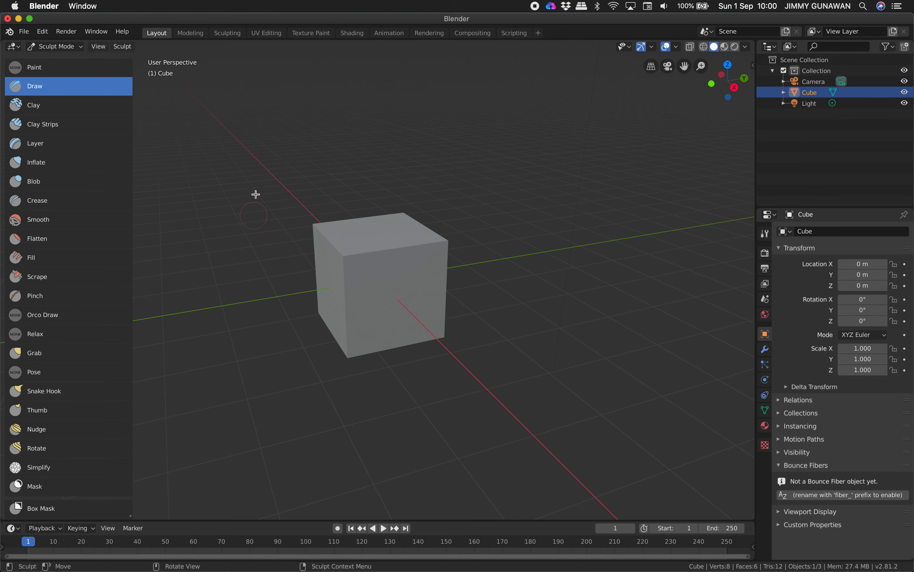
Step: Open the recent file sv_sculpt_hack_01.blend and discard the changes to the current scene
{"action": "left_click", "coordinate": [24, 31]}
{"action": "mouse_move", "coordinate": [53, 65]}
{"action": "left_click", "coordinate": [145, 67]}
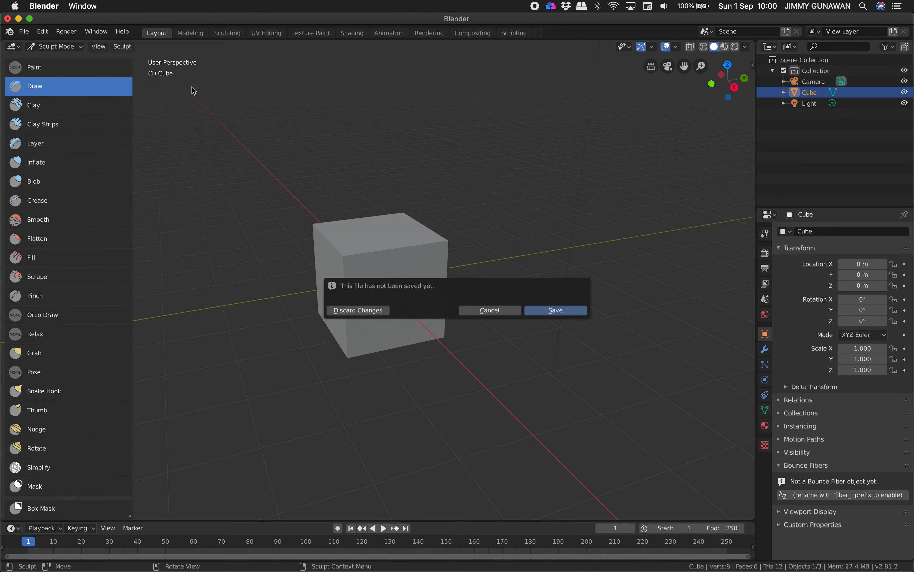
{"action": "left_click", "coordinate": [380, 306]}
Step: Delete all objects from the opened scene
{"action": "middle_click_drag", "start_coordinate": [426, 322], "coordinate": [419, 316]}
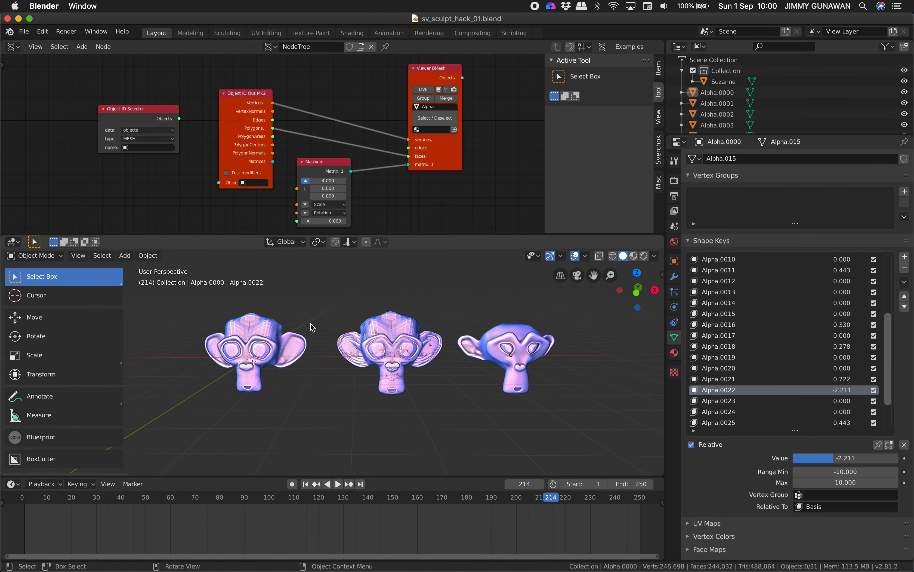
{"action": "key", "text": "a"}
{"action": "key", "text": "x"}
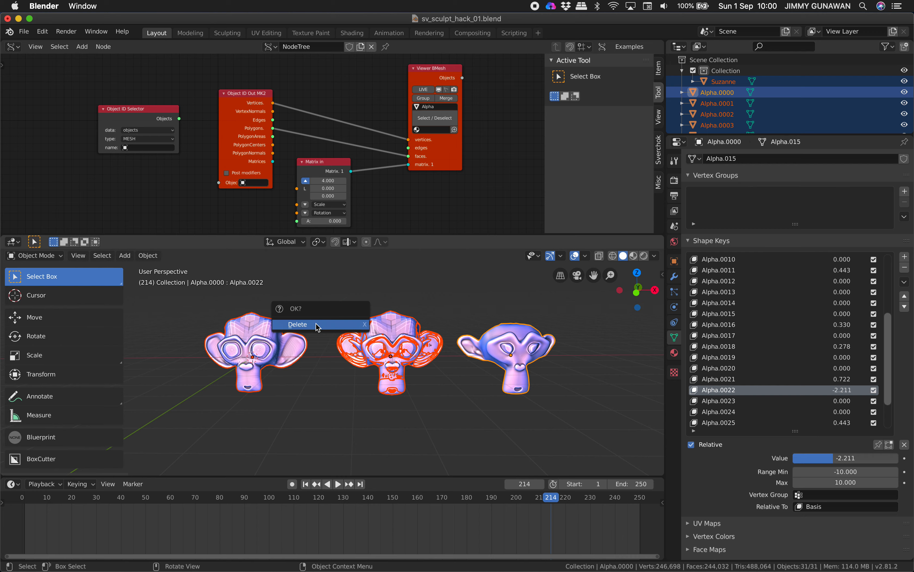
{"action": "left_click", "coordinate": [317, 325]}
Step: Add a Monkey mesh to the empty scene and frame it in the viewport
{"action": "key", "text": "shift+a"}
{"action": "mouse_move", "coordinate": [340, 310]}
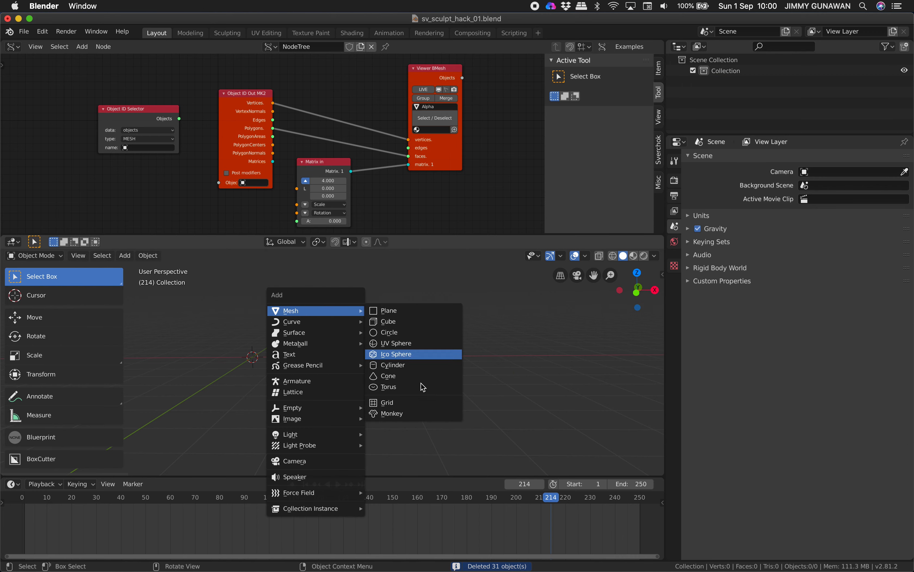
{"action": "left_click", "coordinate": [415, 412]}
{"action": "key", "text": "KP_Decimal"}
Step: Add a Subdivision Surface modifier with one viewport level to Suzanne and apply it
{"action": "left_click", "coordinate": [675, 277]}
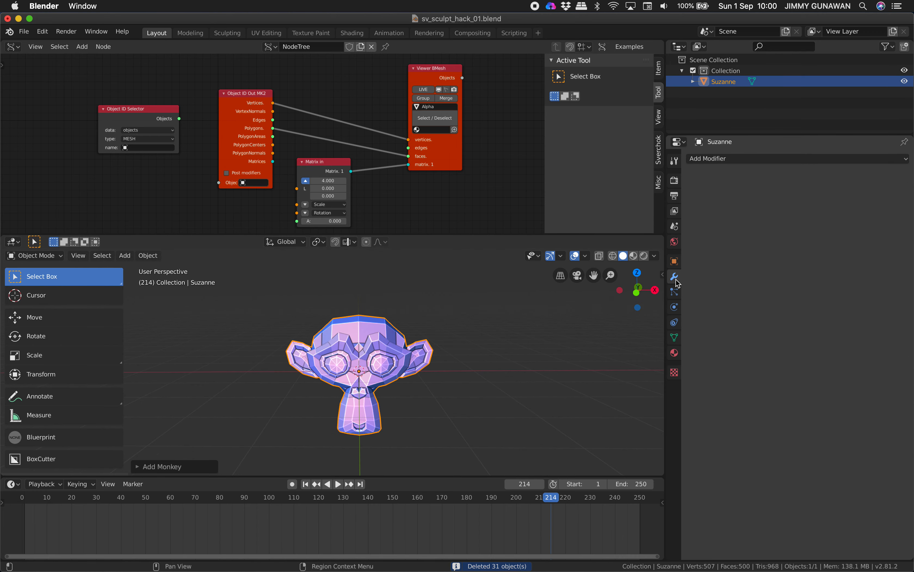
{"action": "middle_click_drag", "start_coordinate": [442, 336], "coordinate": [429, 338]}
{"action": "left_click", "coordinate": [735, 160]}
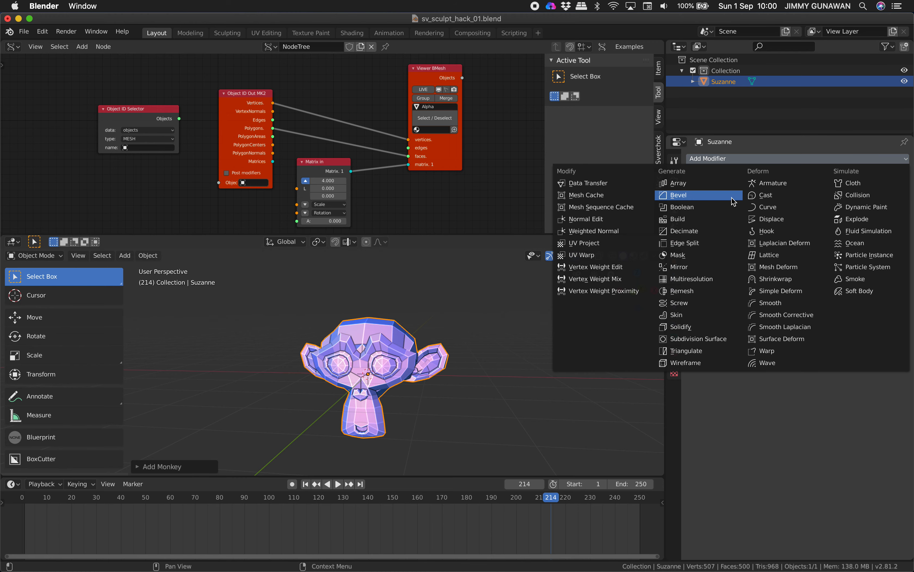
{"action": "left_click", "coordinate": [707, 339]}
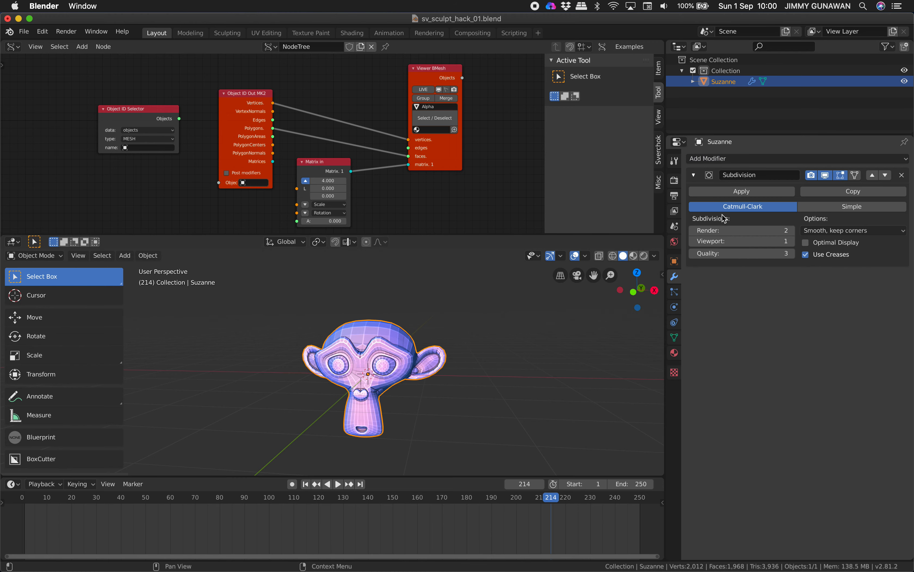
{"action": "left_click", "coordinate": [741, 191]}
Step: Switch Suzanne to Sculpt Mode and enlarge the 3D viewport by shrinking the node editor above it
{"action": "middle_click_drag", "start_coordinate": [453, 331], "coordinate": [310, 308]}
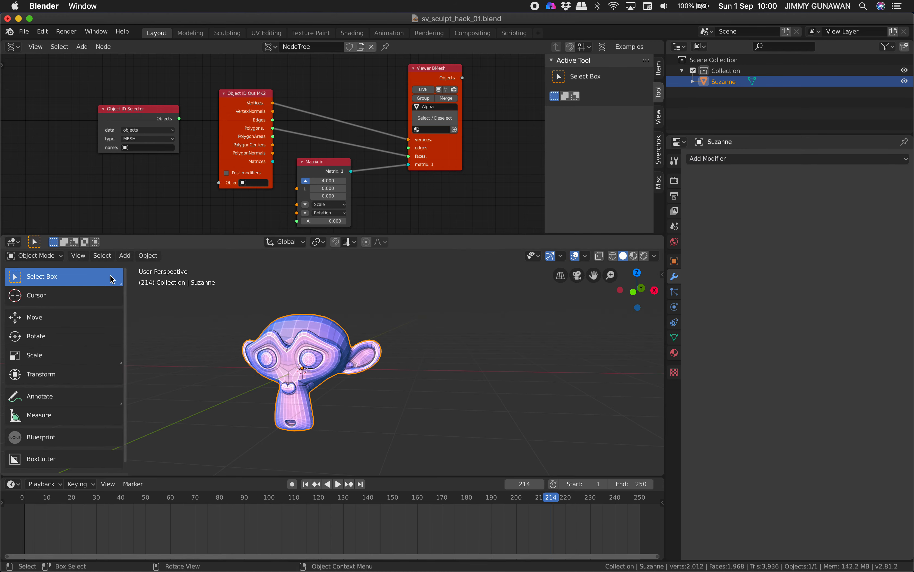
{"action": "left_click", "coordinate": [42, 257]}
{"action": "left_click", "coordinate": [47, 293]}
{"action": "middle_click_drag", "start_coordinate": [325, 326], "coordinate": [364, 321]}
{"action": "left_click_drag", "start_coordinate": [372, 235], "coordinate": [372, 181]}
{"action": "scroll", "coordinate": [103, 378], "scroll_direction": "down", "scroll_amount": 4}
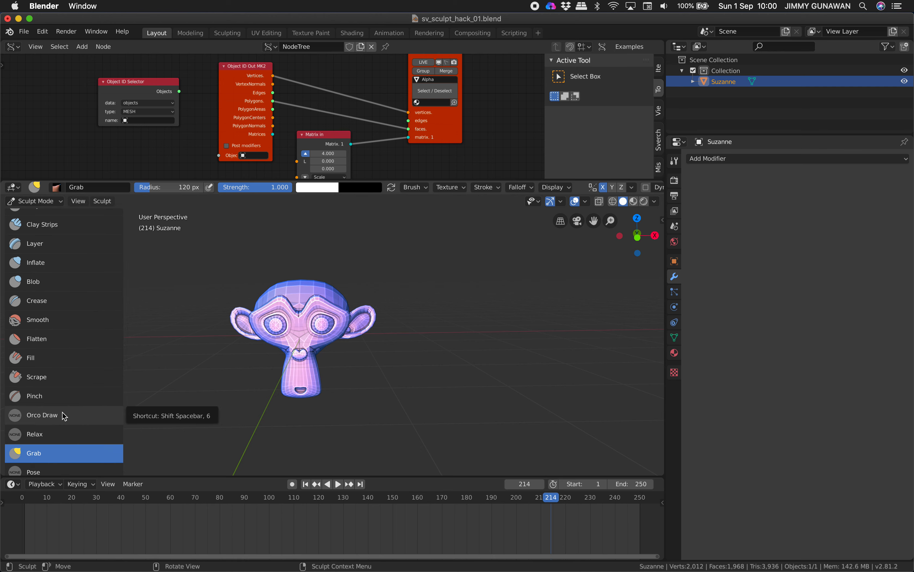
Step: Connect Object ID Selector's Objects output to the Object ID Out MK2 Objects input and enable live output on Viewer BMesh
{"action": "left_click_drag", "start_coordinate": [180, 92], "coordinate": [219, 155]}
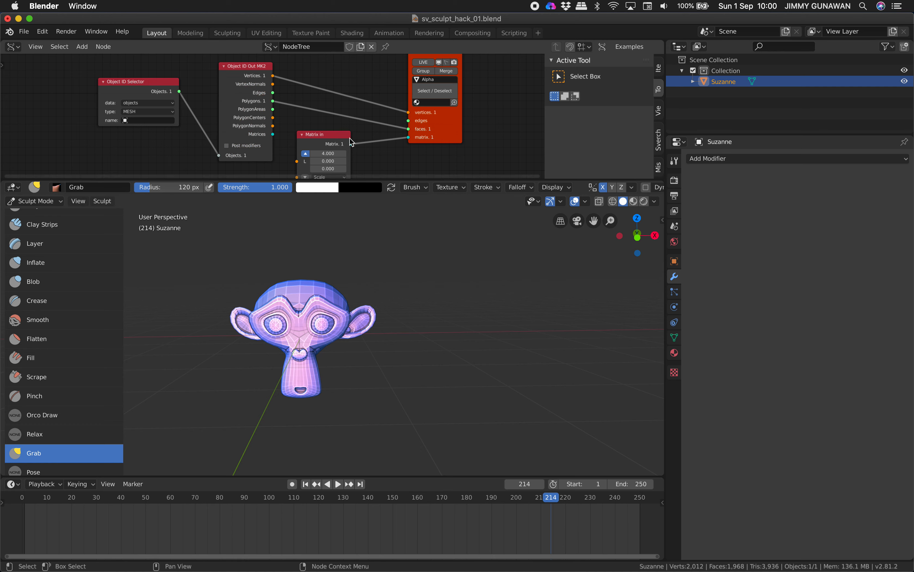
{"action": "left_click", "coordinate": [425, 62]}
Step: Pull the side of the original Suzanne's head outward with the Grab brush and set the timeline to frame 1
{"action": "scroll", "coordinate": [522, 293], "scroll_direction": "up", "scroll_amount": 2}
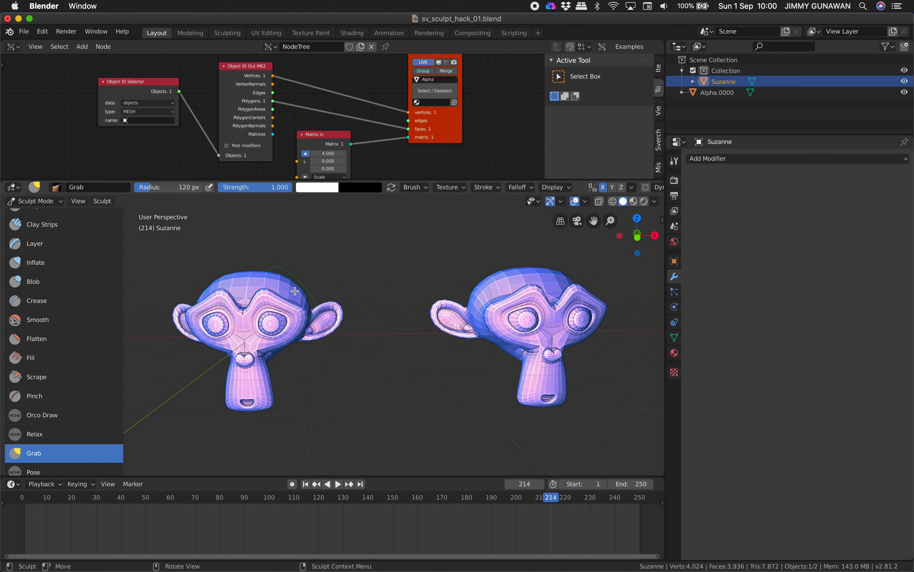
{"action": "left_click_drag", "start_coordinate": [293, 291], "coordinate": [333, 313]}
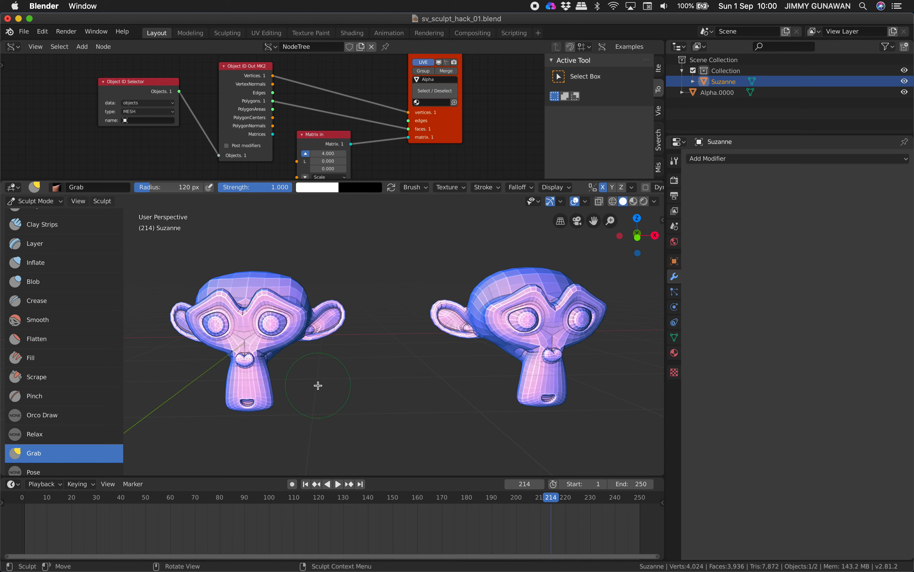
{"action": "left_click", "coordinate": [305, 484]}
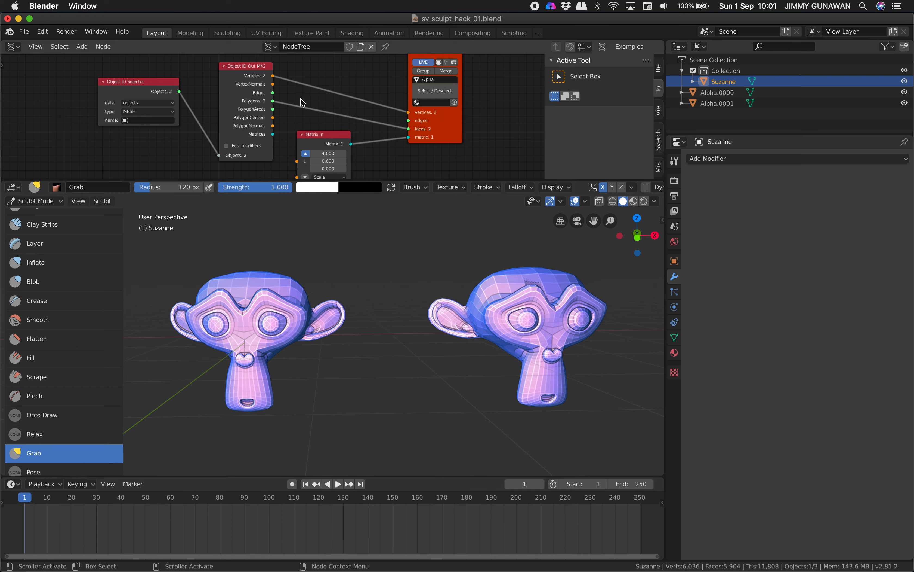
Step: Sculpt Suzanne's upper head, ear and brow with the Orco Draw brush, advancing the timeline from frame 1 to frame 7 between strokes
{"action": "left_click", "coordinate": [73, 414]}
{"action": "left_click_drag", "start_coordinate": [291, 276], "coordinate": [288, 281]}
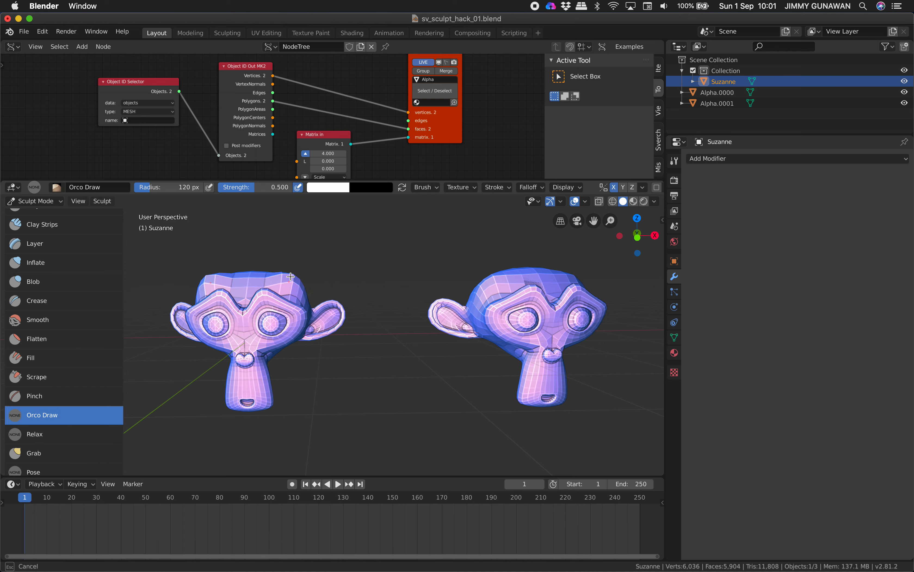
{"action": "key", "text": "Right"}
{"action": "mouse_move", "coordinate": [328, 309]}
{"action": "left_mouse_down"}
{"action": "mouse_move", "coordinate": [317, 311]}
{"action": "mouse_move", "coordinate": [323, 343]}
{"action": "mouse_move", "coordinate": [283, 347]}
{"action": "left_mouse_up"}
{"action": "key", "text": "Right"}
{"action": "key", "text": "Right"}
{"action": "key", "text": "Right"}
{"action": "key", "text": "Right"}
{"action": "key", "text": "Right"}
{"action": "left_click_drag", "start_coordinate": [287, 303], "coordinate": [284, 310]}
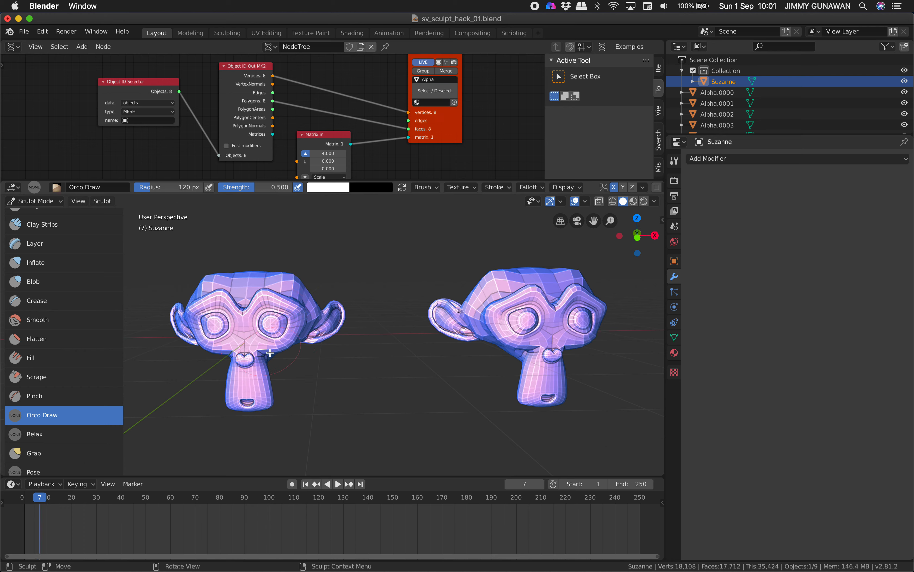
Step: Build up Suzanne's muzzle and mouth with Orco Draw strokes while advancing the timeline to frame 13
{"action": "key", "text": "Right"}
{"action": "mouse_move", "coordinate": [260, 368]}
{"action": "left_mouse_down"}
{"action": "mouse_move", "coordinate": [275, 412]}
{"action": "mouse_move", "coordinate": [258, 423]}
{"action": "left_mouse_up"}
{"action": "key", "text": "Right"}
{"action": "key", "text": "Right"}
{"action": "key", "text": "Right"}
{"action": "key", "text": "Right"}
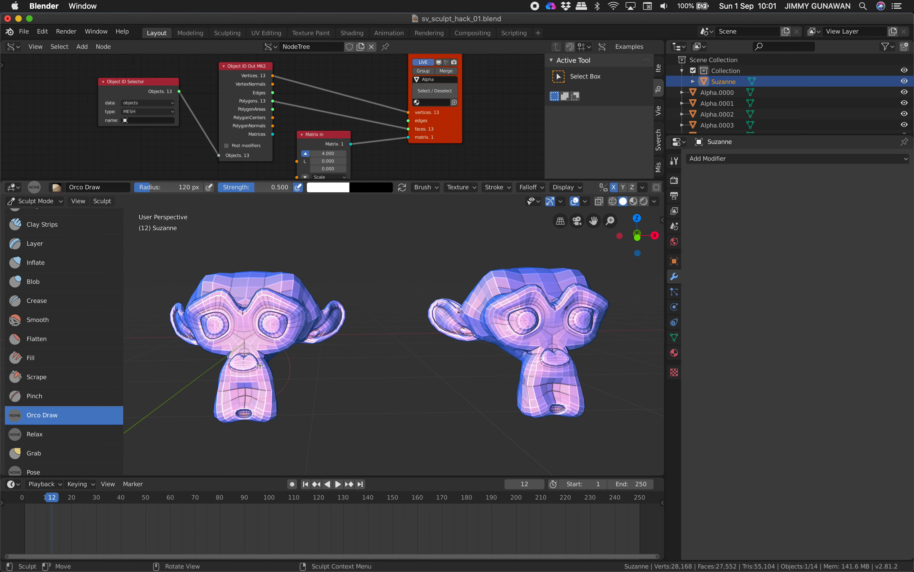
{"action": "left_click_drag", "start_coordinate": [259, 365], "coordinate": [263, 361]}
{"action": "key", "text": "Right"}
Step: Raise the top of the head, brow and area below the eyes with Orco Draw, advancing the timeline to frame 17
{"action": "middle_click_drag", "start_coordinate": [277, 343], "coordinate": [229, 357]}
{"action": "mouse_move", "coordinate": [335, 277]}
{"action": "left_mouse_down"}
{"action": "mouse_move", "coordinate": [341, 270]}
{"action": "mouse_move", "coordinate": [306, 255]}
{"action": "left_mouse_up"}
{"action": "key", "text": "Right"}
{"action": "key", "text": "Right"}
{"action": "middle_click_drag", "start_coordinate": [264, 312], "coordinate": [293, 312]}
{"action": "left_click_drag", "start_coordinate": [273, 312], "coordinate": [285, 289]}
{"action": "key", "text": "Right"}
{"action": "middle_click_drag", "start_coordinate": [286, 296], "coordinate": [284, 283]}
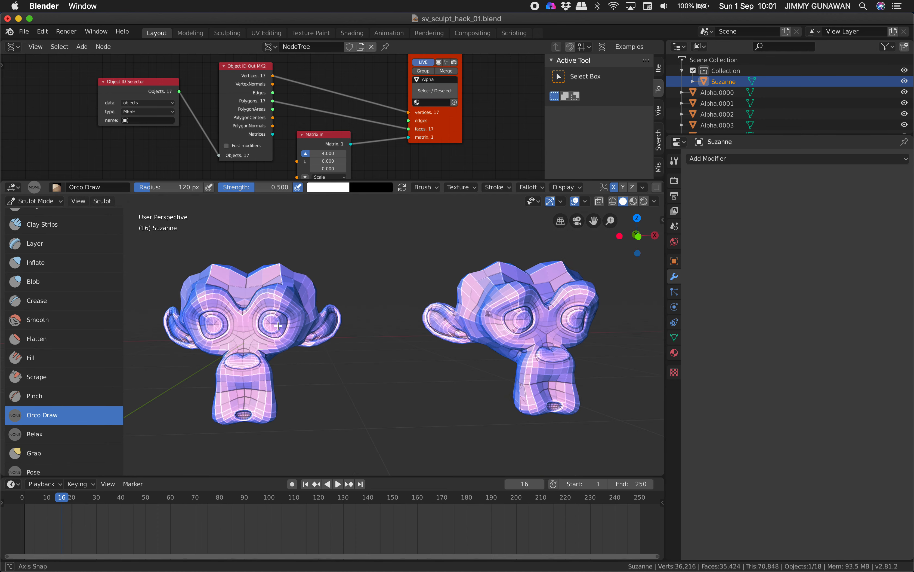
{"action": "left_click_drag", "start_coordinate": [274, 341], "coordinate": [274, 347]}
{"action": "key", "text": "Right"}
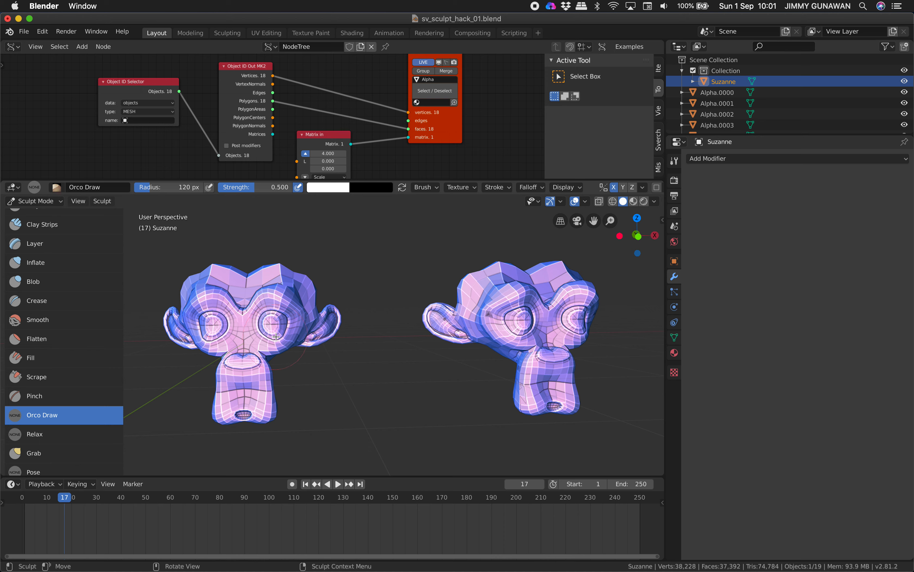
Step: Carve around the eye and the side of the brow with inverted Orco Draw strokes, advancing the timeline to frame 20
{"action": "left_click_drag", "start_coordinate": [278, 343], "coordinate": [273, 321], "text": "ctrl"}
{"action": "key", "text": "Right"}
{"action": "key", "text": "Right"}
{"action": "middle_click_drag", "start_coordinate": [280, 319], "coordinate": [265, 318]}
{"action": "left_click_drag", "start_coordinate": [311, 298], "coordinate": [307, 296], "text": "ctrl"}
{"action": "middle_click_drag", "start_coordinate": [326, 298], "coordinate": [223, 314]}
{"action": "key", "text": "Right"}
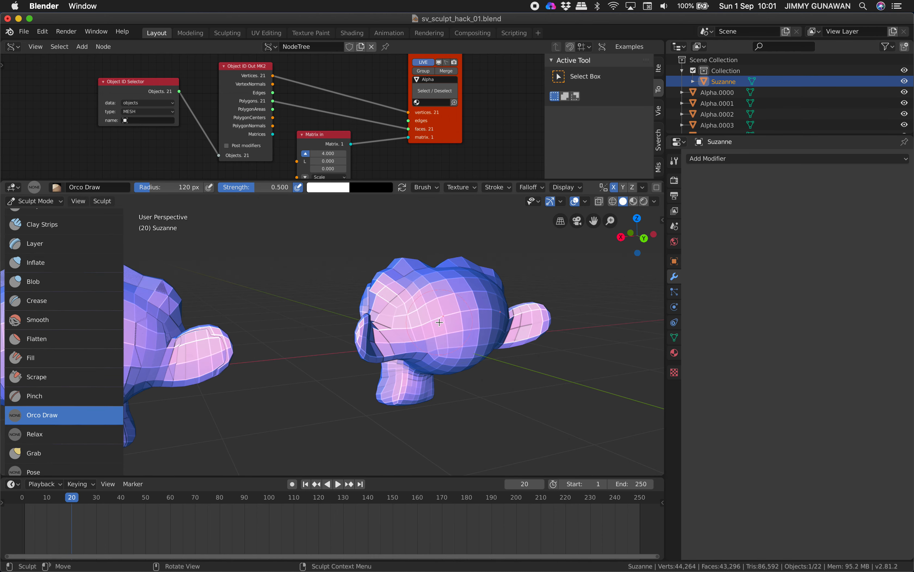
Step: Carve into the side of Suzanne's head behind the face with inverted Orco Draw strokes and advance to frame 22
{"action": "left_click_drag", "start_coordinate": [440, 310], "coordinate": [438, 314], "text": "ctrl"}
{"action": "mouse_move", "coordinate": [445, 351]}
{"action": "left_mouse_down", "text": "ctrl"}
{"action": "mouse_move", "coordinate": [417, 334]}
{"action": "mouse_move", "coordinate": [418, 345]}
{"action": "left_mouse_up", "text": "ctrl"}
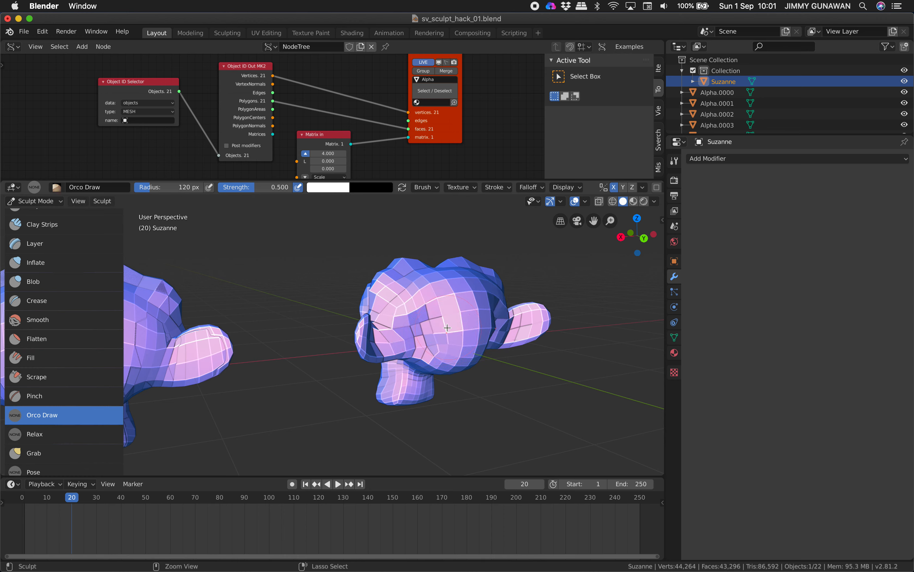
{"action": "key", "text": "Right"}
{"action": "middle_click_drag", "start_coordinate": [447, 328], "coordinate": [457, 318]}
{"action": "key", "text": "Right"}
Step: Add short Orco Draw dabs on the muzzle, mouth and nose, stepping one frame after each until frame 27
{"action": "middle_click_drag", "start_coordinate": [389, 322], "coordinate": [472, 309]}
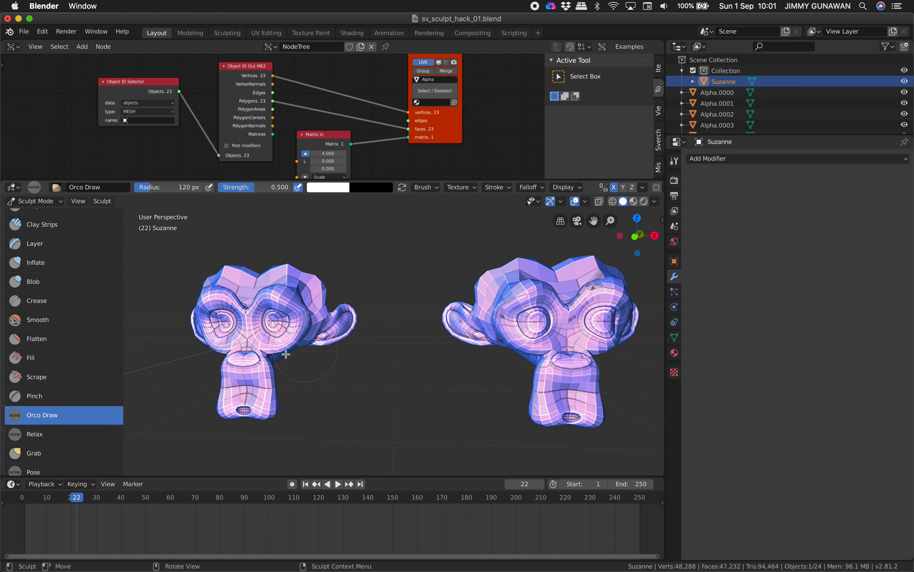
{"action": "left_click_drag", "start_coordinate": [257, 392], "coordinate": [258, 393]}
{"action": "key", "text": "Right"}
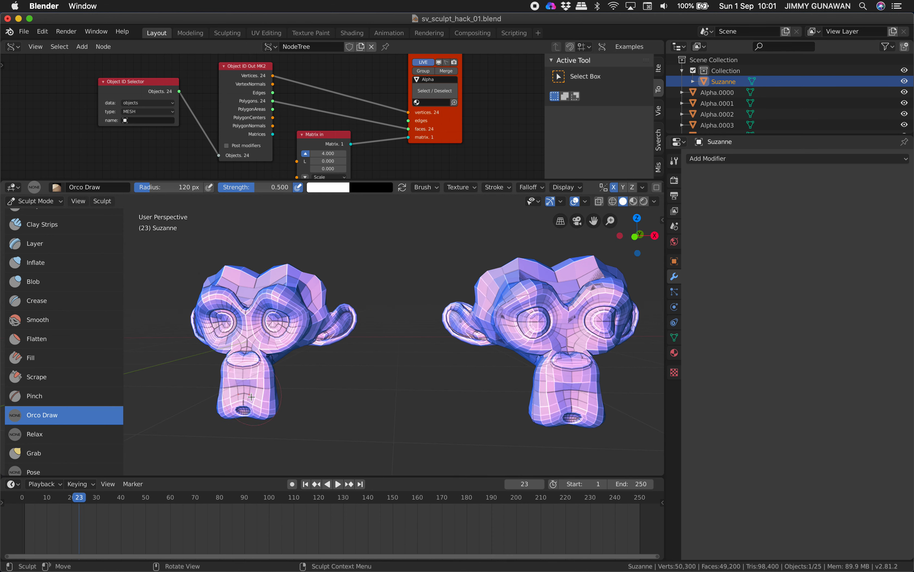
{"action": "left_click", "coordinate": [255, 401]}
{"action": "key", "text": "Right"}
{"action": "middle_click_drag", "start_coordinate": [282, 390], "coordinate": [262, 364]}
{"action": "left_click", "coordinate": [259, 363]}
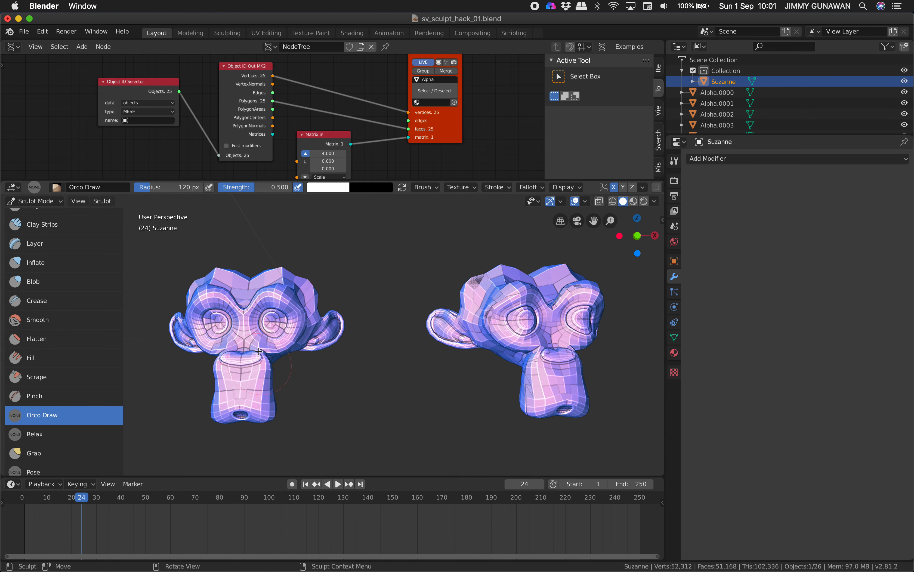
{"action": "key", "text": "Right"}
{"action": "left_click", "coordinate": [257, 336]}
{"action": "key", "text": "Right"}
{"action": "left_click", "coordinate": [253, 350]}
{"action": "key", "text": "Right"}
Step: Dab Orco Draw below, above and on both sides of the eye, stepping one frame between dabs until frame 30
{"action": "left_click", "coordinate": [280, 333]}
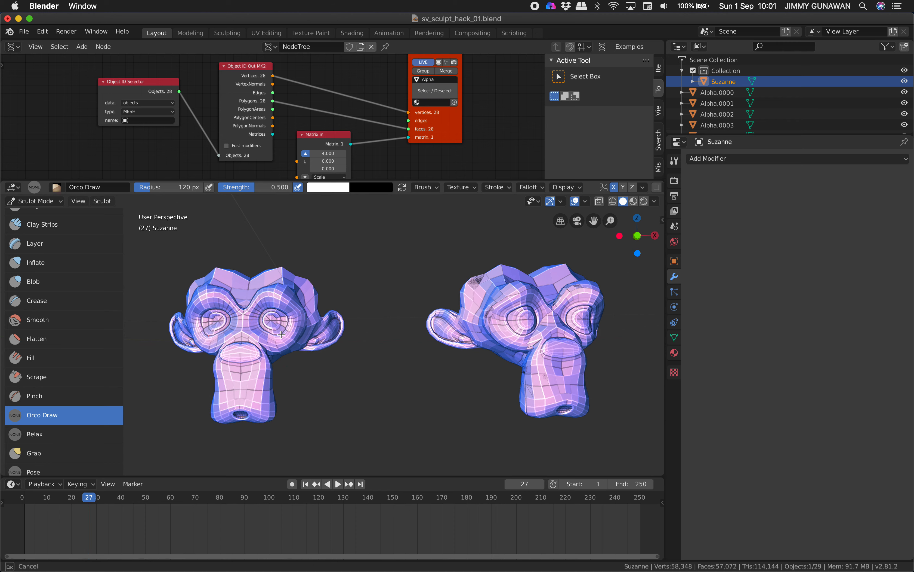
{"action": "key", "text": "Right"}
{"action": "left_click", "coordinate": [275, 302]}
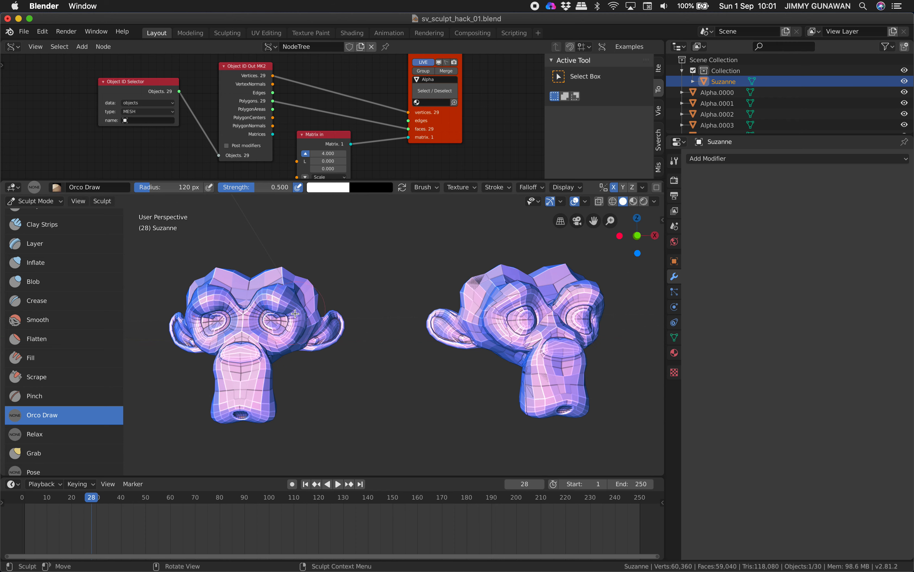
{"action": "key", "text": "Right"}
{"action": "left_click", "coordinate": [295, 320]}
{"action": "key", "text": "Right"}
{"action": "left_click", "coordinate": [259, 317]}
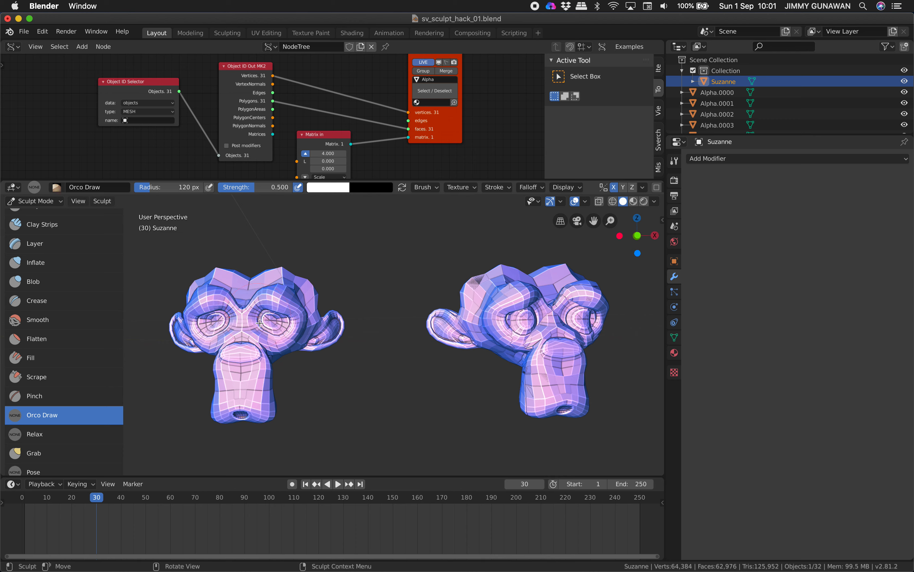
Step: Dab Orco Draw on Suzanne's forehead and the upper side of the head, stepping the timeline between dabs until frame 34
{"action": "key", "text": "Right"}
{"action": "left_click", "coordinate": [246, 297]}
{"action": "middle_click_drag", "start_coordinate": [298, 282], "coordinate": [294, 305]}
{"action": "key", "text": "Right"}
{"action": "left_click", "coordinate": [314, 285]}
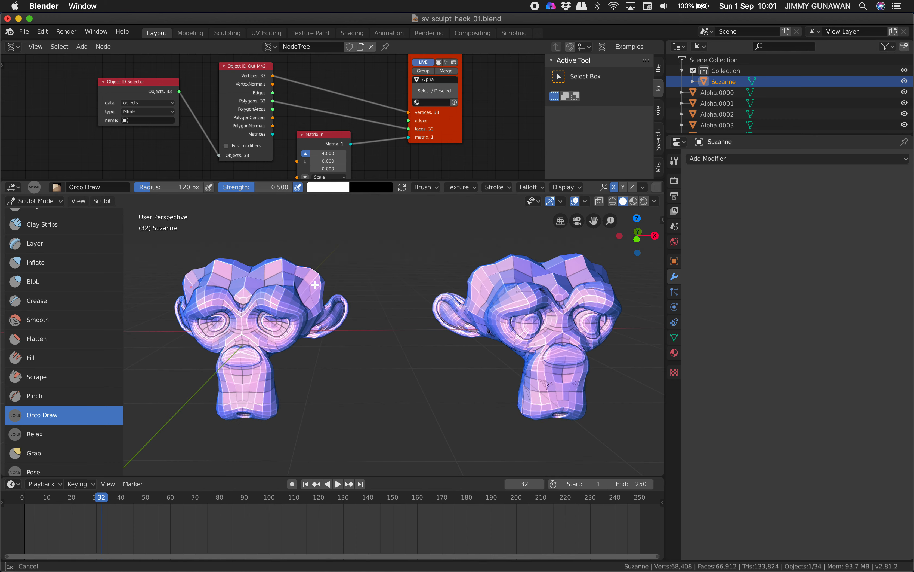
{"action": "key", "text": "Right"}
{"action": "left_click", "coordinate": [284, 273]}
{"action": "middle_click_drag", "start_coordinate": [285, 325], "coordinate": [291, 293]}
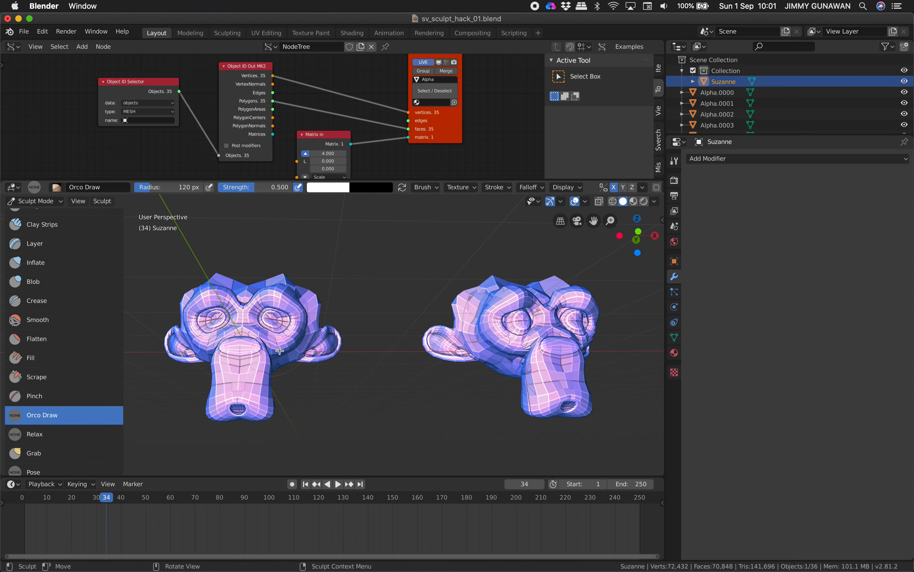
Step: Dab Orco Draw on the muzzle, mouth and chin, stepping one frame between dabs
{"action": "key", "text": "Right"}
{"action": "left_click", "coordinate": [266, 371]}
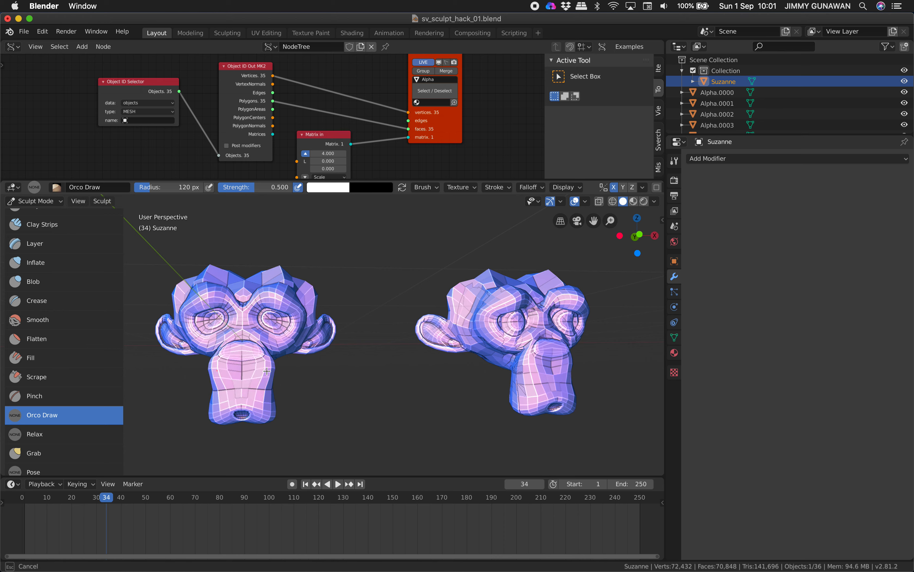
{"action": "key", "text": "Right"}
{"action": "left_click", "coordinate": [262, 423]}
{"action": "key", "text": "Right"}
{"action": "left_click", "coordinate": [269, 425]}
{"action": "key", "text": "Right"}
{"action": "left_click", "coordinate": [252, 437]}
Step: Dab Orco Draw beside the muzzle and on the cheek near the ear, stepping the timeline to frame 40
{"action": "mouse_move", "coordinate": [252, 436]}
{"action": "middle_mouse_down"}
{"action": "mouse_move", "coordinate": [236, 418]}
{"action": "mouse_move", "coordinate": [244, 403]}
{"action": "middle_mouse_up"}
{"action": "key", "text": "Right"}
{"action": "left_click", "coordinate": [280, 350]}
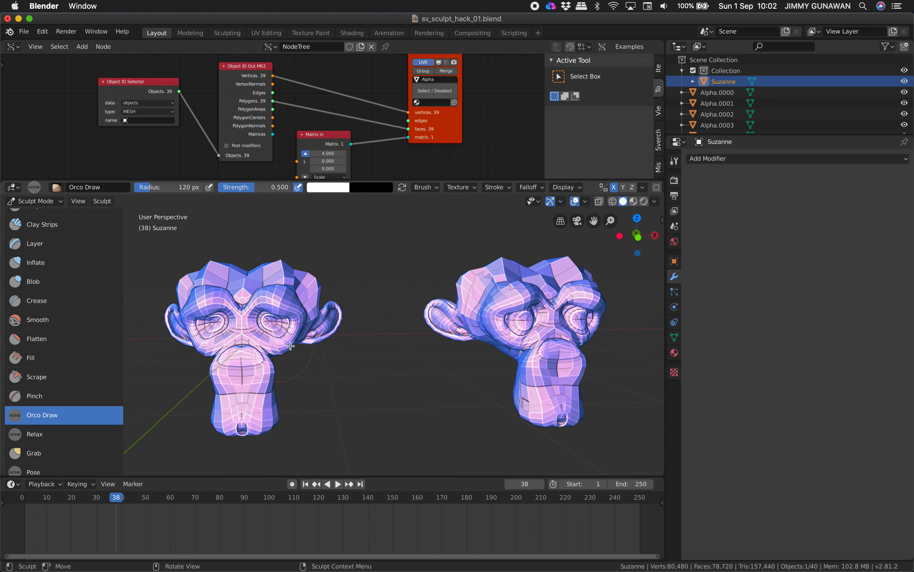
{"action": "key", "text": "Right"}
{"action": "left_click", "coordinate": [310, 335]}
{"action": "key", "text": "Right"}
{"action": "middle_click_drag", "start_coordinate": [311, 332], "coordinate": [324, 304]}
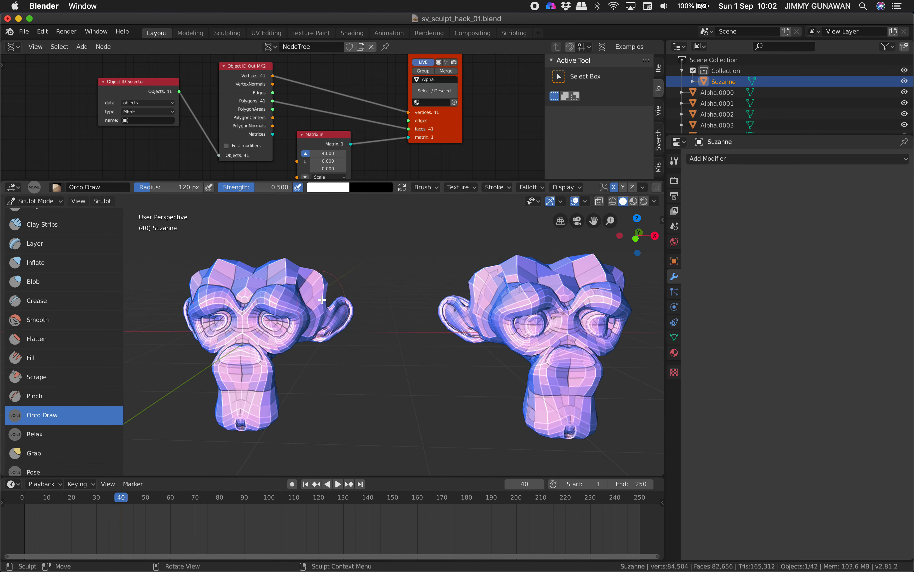
Step: Build up the upper side and crown of the head with short Orco Draw strokes, advancing to frame 43
{"action": "key", "text": "Right"}
{"action": "left_click_drag", "start_coordinate": [318, 283], "coordinate": [313, 276]}
{"action": "key", "text": "Right"}
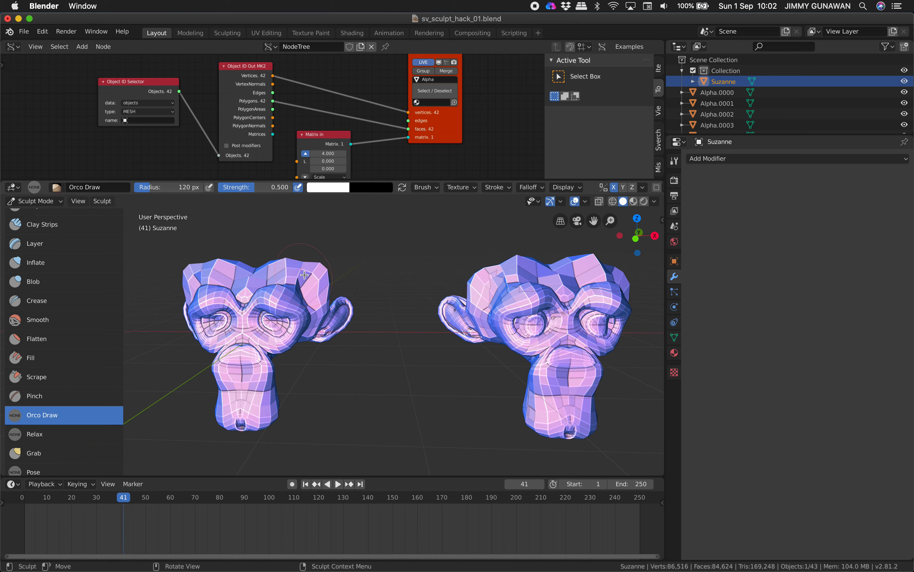
{"action": "middle_click_drag", "start_coordinate": [302, 276], "coordinate": [301, 284]}
{"action": "left_click_drag", "start_coordinate": [279, 268], "coordinate": [265, 262]}
{"action": "left_click", "coordinate": [257, 263]}
{"action": "key", "text": "Right"}
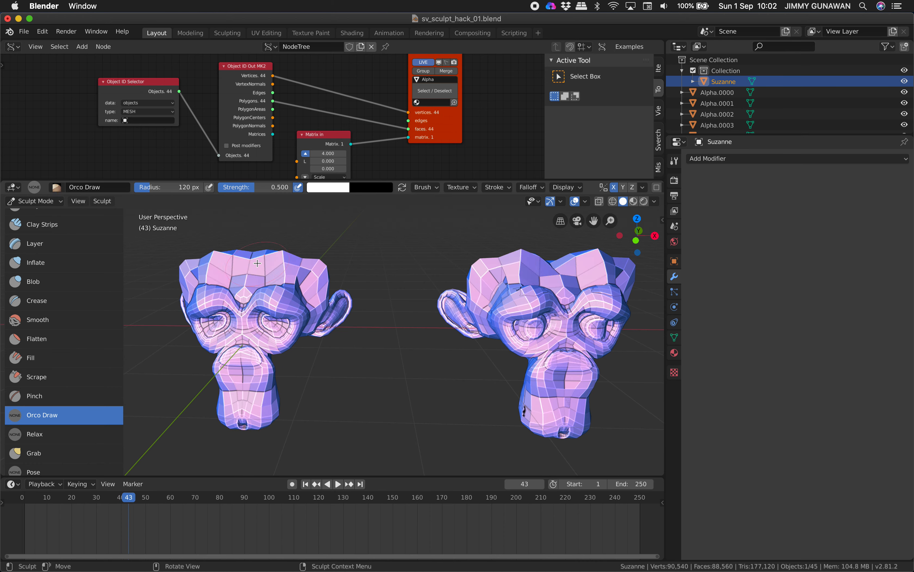
Step: Add a short Orco Draw stroke on the cheek below the eye and advance to frame 45
{"action": "key", "text": "Right"}
{"action": "middle_click_drag", "start_coordinate": [294, 290], "coordinate": [288, 295]}
{"action": "left_click_drag", "start_coordinate": [273, 337], "coordinate": [279, 337]}
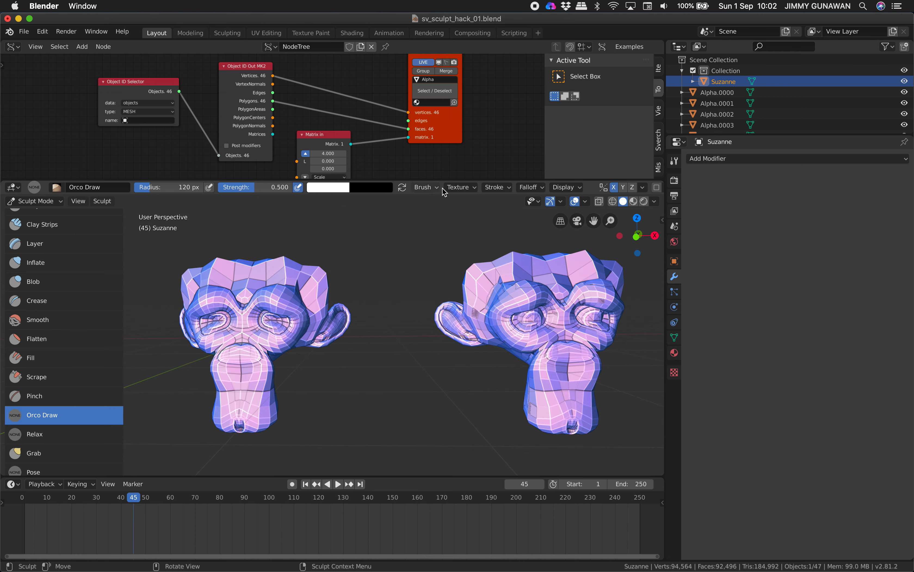
{"action": "left_click", "coordinate": [459, 188]}
{"action": "left_click", "coordinate": [495, 187]}
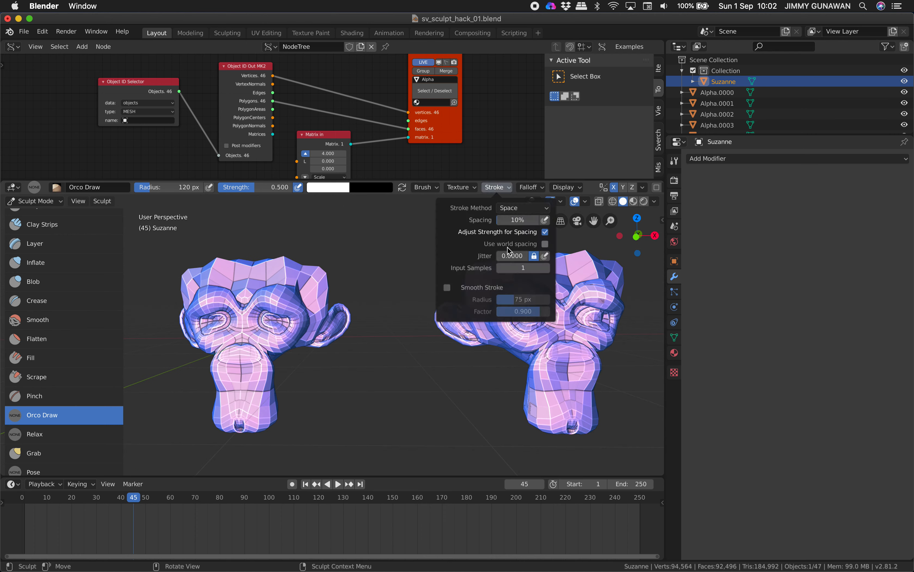
{"action": "left_click", "coordinate": [425, 187]}
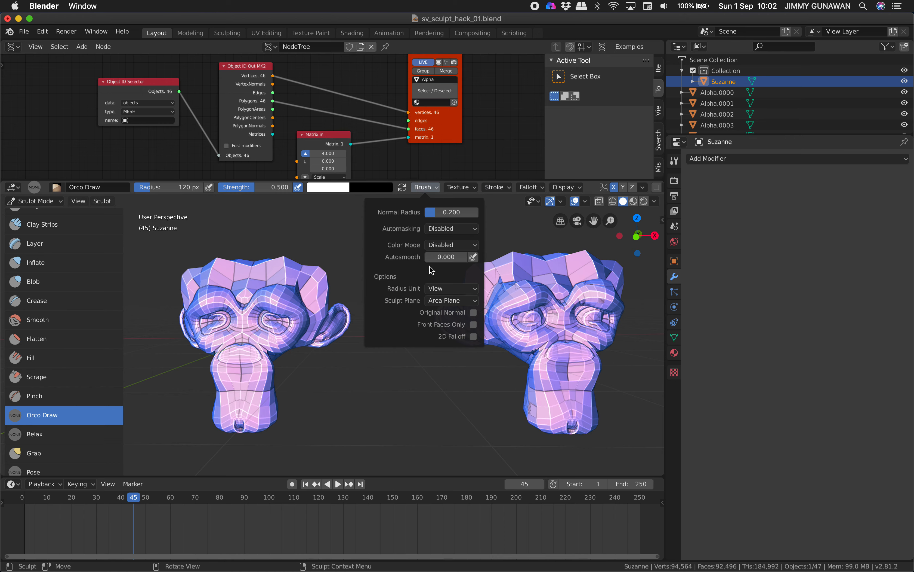
{"action": "left_click", "coordinate": [525, 190]}
{"action": "left_click", "coordinate": [524, 190]}
Step: Stroke Orco Draw from the cheek onto the upper muzzle and advance the timeline to frame 47
{"action": "left_click_drag", "start_coordinate": [286, 352], "coordinate": [266, 354]}
{"action": "key", "text": "Right"}
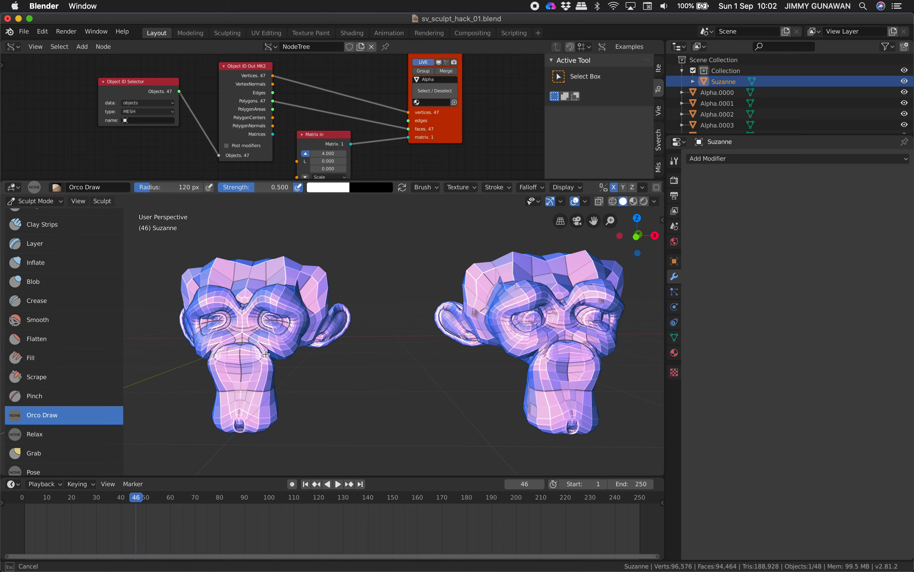
{"action": "key", "text": "Right"}
{"action": "middle_click_drag", "start_coordinate": [266, 353], "coordinate": [314, 345]}
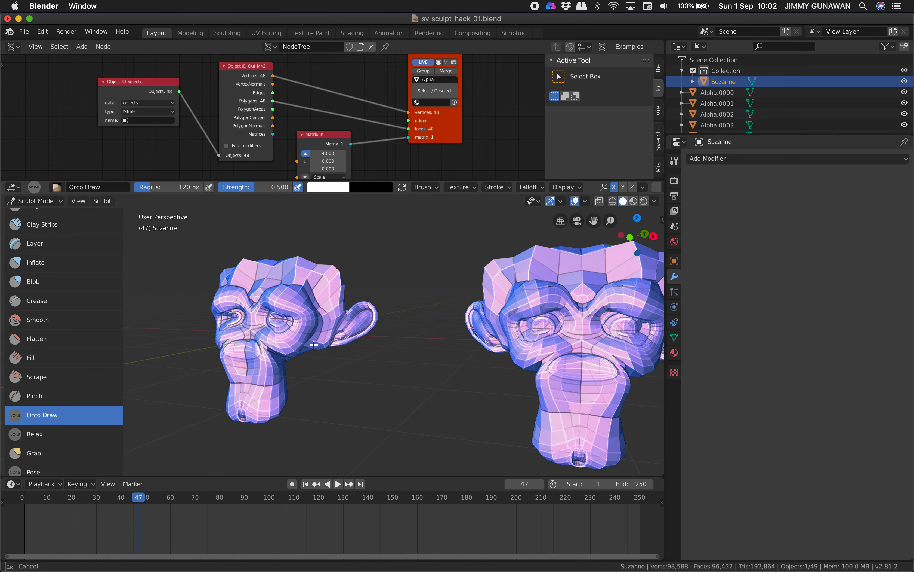
Step: Build up the side of the head and dab the brow above the eye with Orco Draw, advancing to frame 51
{"action": "key", "text": "Right"}
{"action": "key", "text": "Right"}
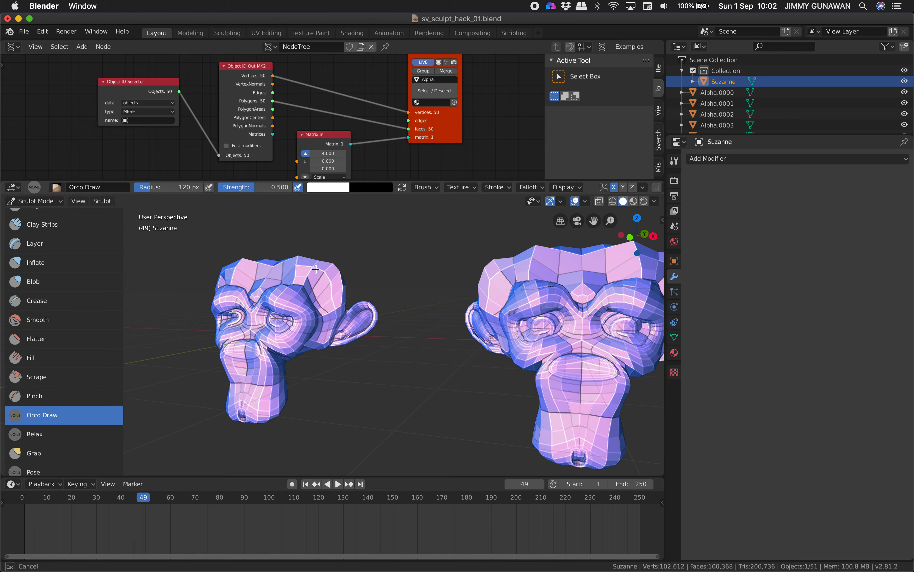
{"action": "key", "text": "Right"}
{"action": "middle_click_drag", "start_coordinate": [270, 268], "coordinate": [282, 324]}
{"action": "key", "text": "Right"}
{"action": "left_click", "coordinate": [288, 310]}
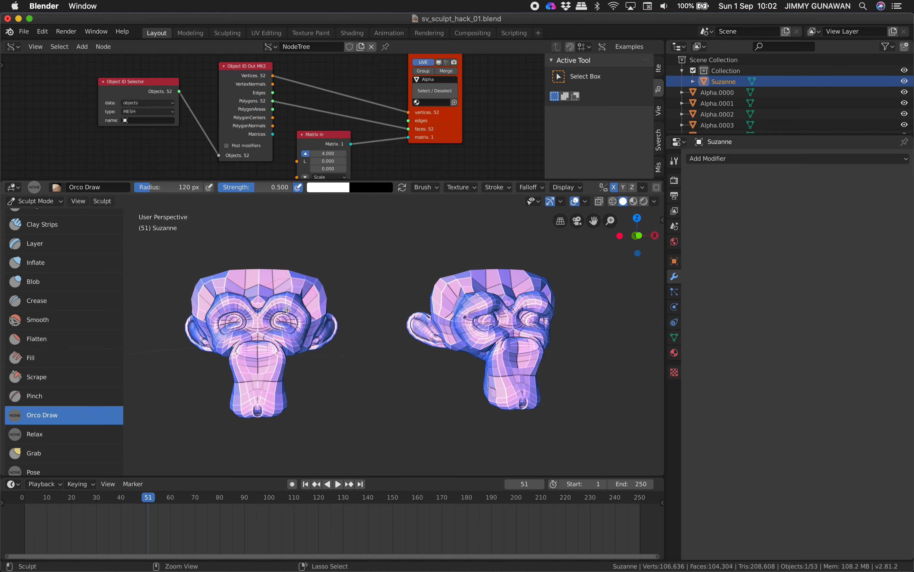
Step: Sculpt around the eye and down the muzzle to the chin with Orco Draw, stepping the timeline to frame 58
{"action": "key", "text": "Right"}
{"action": "mouse_move", "coordinate": [291, 344]}
{"action": "left_mouse_down"}
{"action": "mouse_move", "coordinate": [269, 342]}
{"action": "mouse_move", "coordinate": [279, 368]}
{"action": "mouse_move", "coordinate": [261, 406]}
{"action": "left_mouse_up"}
{"action": "key", "text": "Right"}
{"action": "key", "text": "Right"}
{"action": "key", "text": "Right"}
{"action": "key", "text": "Right"}
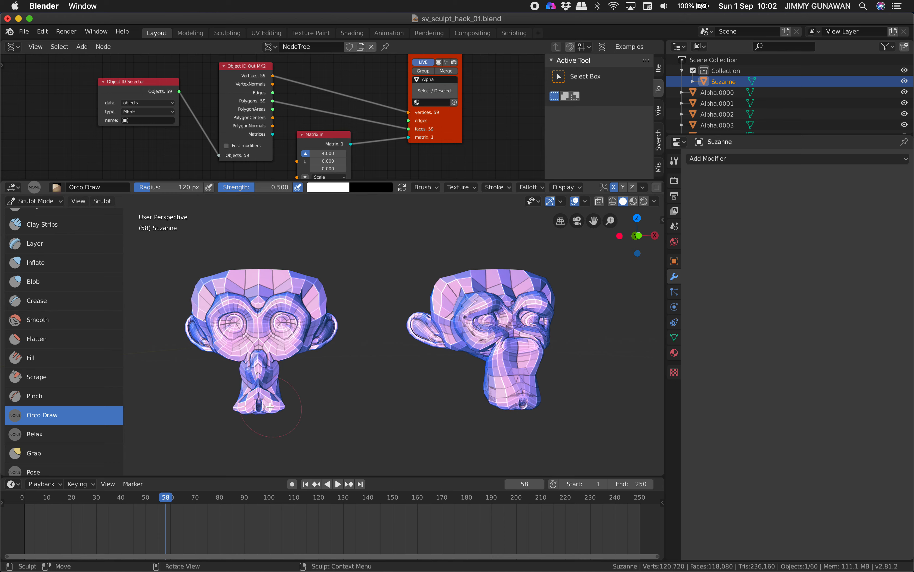
Step: Build the muzzle, mouth and chin back out with Orco Draw strokes, stepping a frame after each
{"action": "mouse_move", "coordinate": [272, 387]}
{"action": "left_mouse_down"}
{"action": "mouse_move", "coordinate": [280, 390]}
{"action": "mouse_move", "coordinate": [272, 377]}
{"action": "left_mouse_up"}
{"action": "key", "text": "Right"}
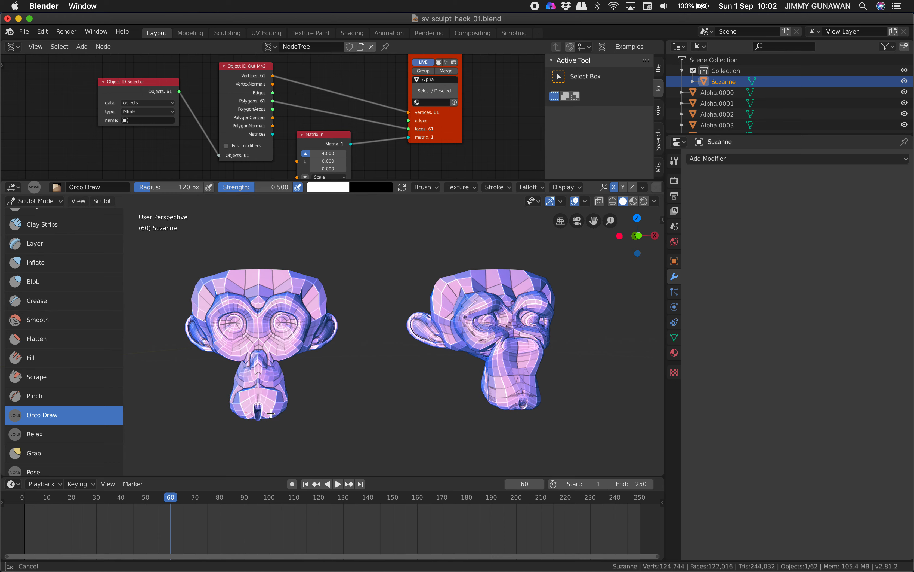
{"action": "key", "text": "Right"}
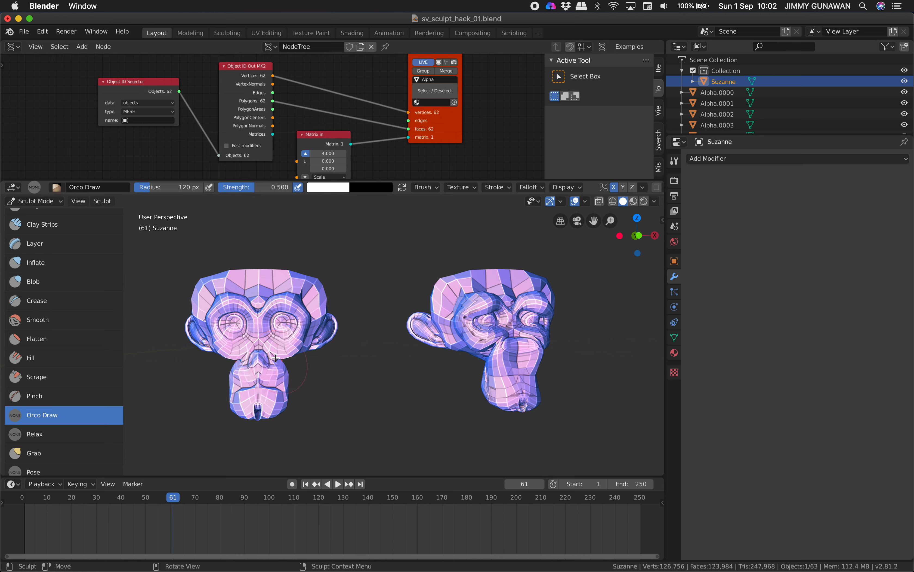
{"action": "key", "text": "Right"}
{"action": "key", "text": "Right"}
Step: Widen the side of the head from the cheek up past the ear with Orco Draw, advancing to frame 66
{"action": "mouse_move", "coordinate": [302, 359]}
{"action": "left_mouse_down"}
{"action": "mouse_move", "coordinate": [317, 352]}
{"action": "mouse_move", "coordinate": [325, 322]}
{"action": "left_mouse_up"}
{"action": "key", "text": "Right"}
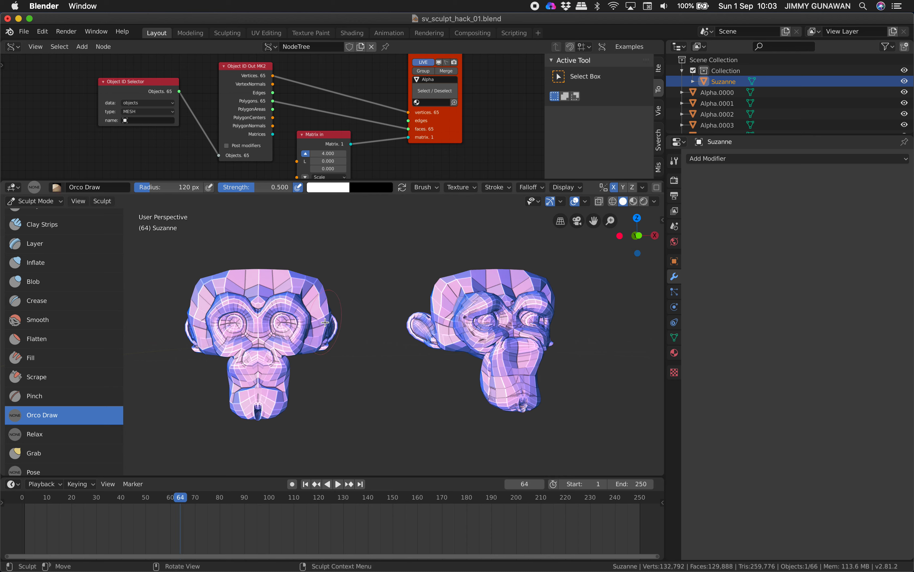
{"action": "key", "text": "Right"}
{"action": "middle_click_drag", "start_coordinate": [305, 285], "coordinate": [317, 298]}
{"action": "key", "text": "Right"}
{"action": "mouse_move", "coordinate": [306, 363]}
{"action": "middle_mouse_down"}
{"action": "mouse_move", "coordinate": [252, 377]}
{"action": "mouse_move", "coordinate": [307, 382]}
{"action": "middle_mouse_up"}
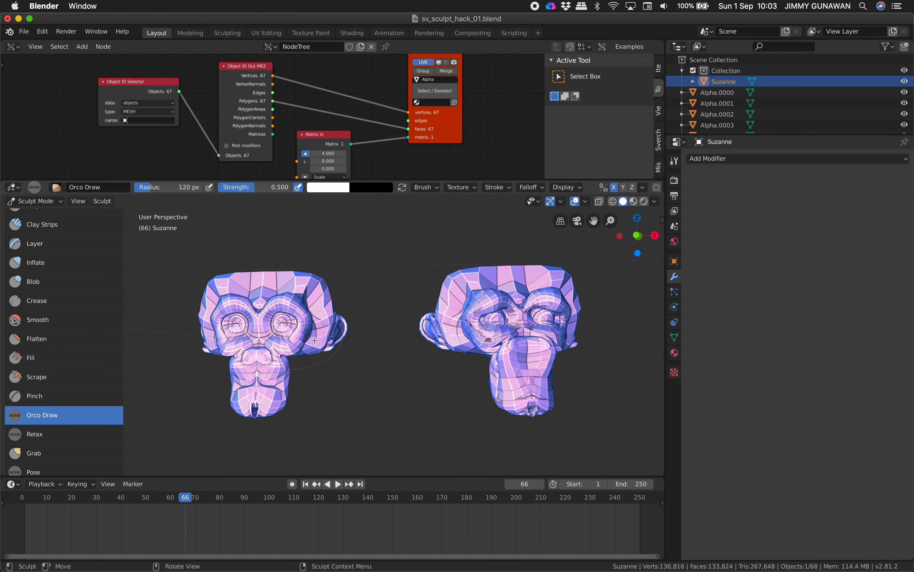
Step: Return Suzanne to Object Mode and save the file under the new name sv_sculpt_hack_02.blend
{"action": "left_click", "coordinate": [55, 201]}
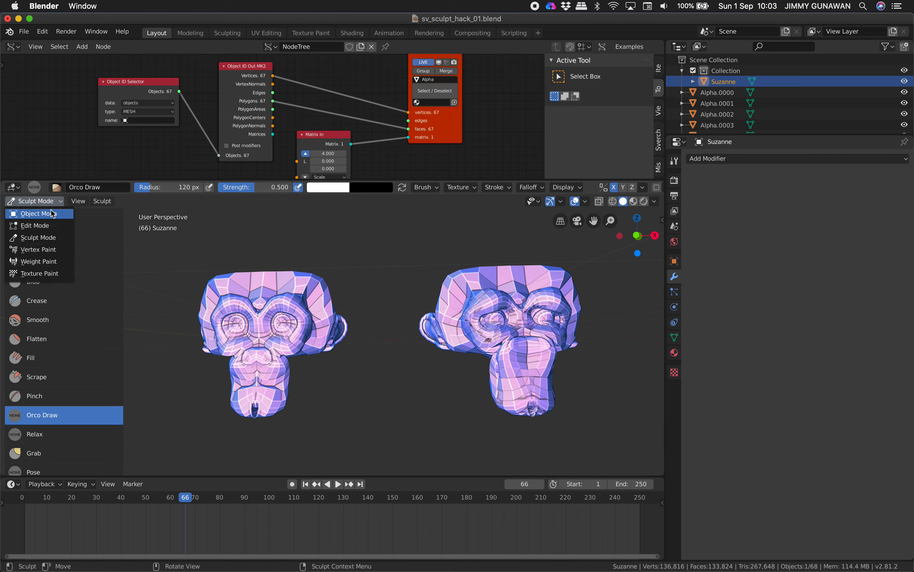
{"action": "left_click", "coordinate": [50, 211]}
{"action": "left_click", "coordinate": [25, 31]}
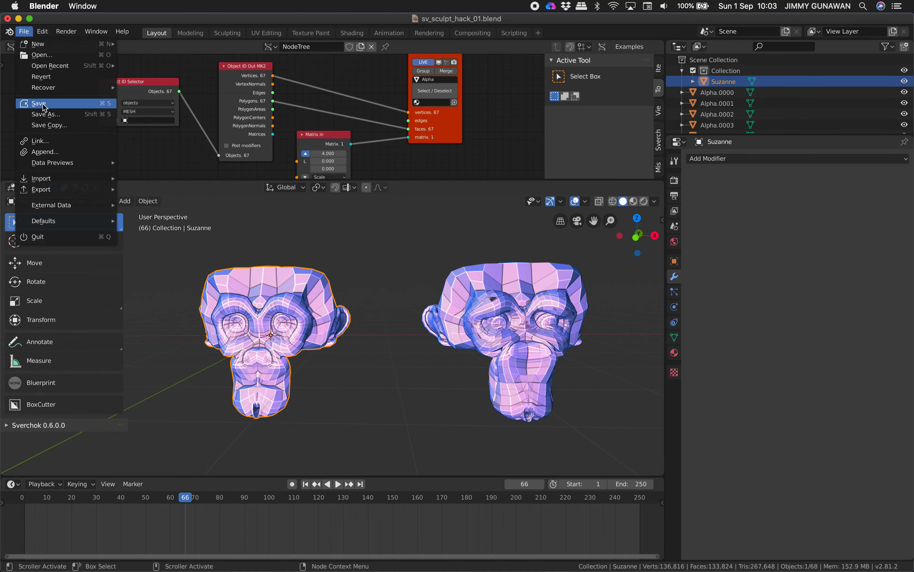
{"action": "left_click", "coordinate": [38, 115]}
{"action": "left_click", "coordinate": [856, 61]}
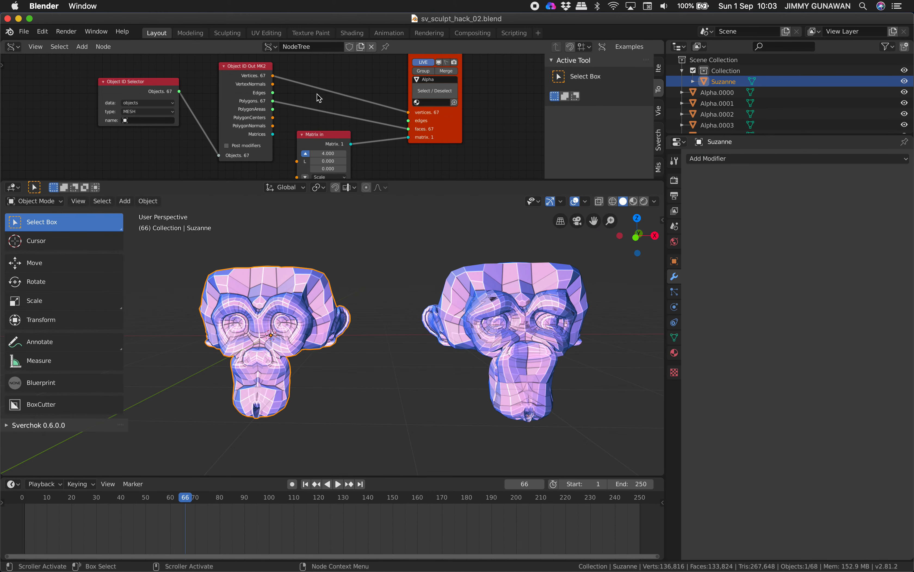
Step: Turn off live updating on the Viewer BMesh node and disconnect Object ID Selector from Object ID Out MK2
{"action": "scroll", "coordinate": [308, 107], "scroll_direction": "down", "scroll_amount": 1}
{"action": "scroll", "coordinate": [432, 94], "scroll_direction": "up", "scroll_amount": 3}
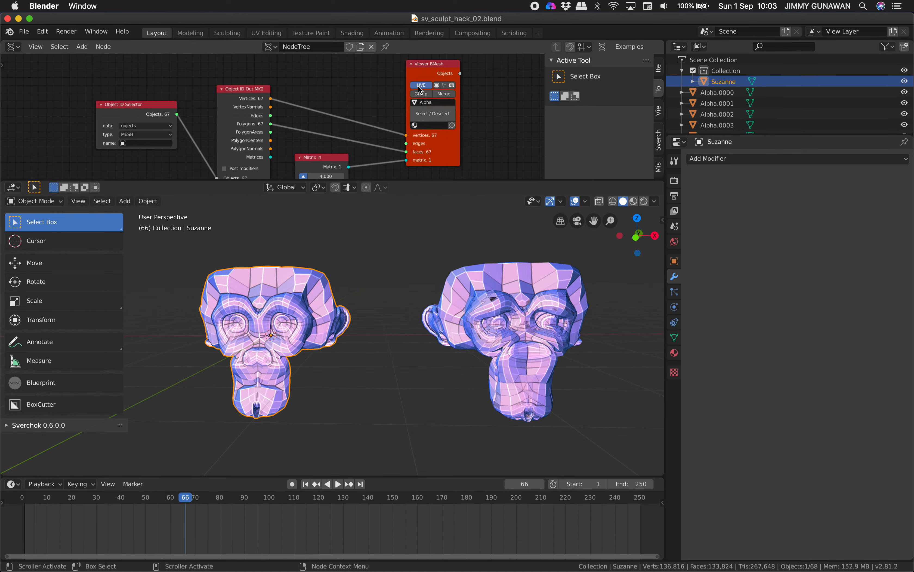
{"action": "scroll", "coordinate": [222, 168], "scroll_direction": "down", "scroll_amount": 2}
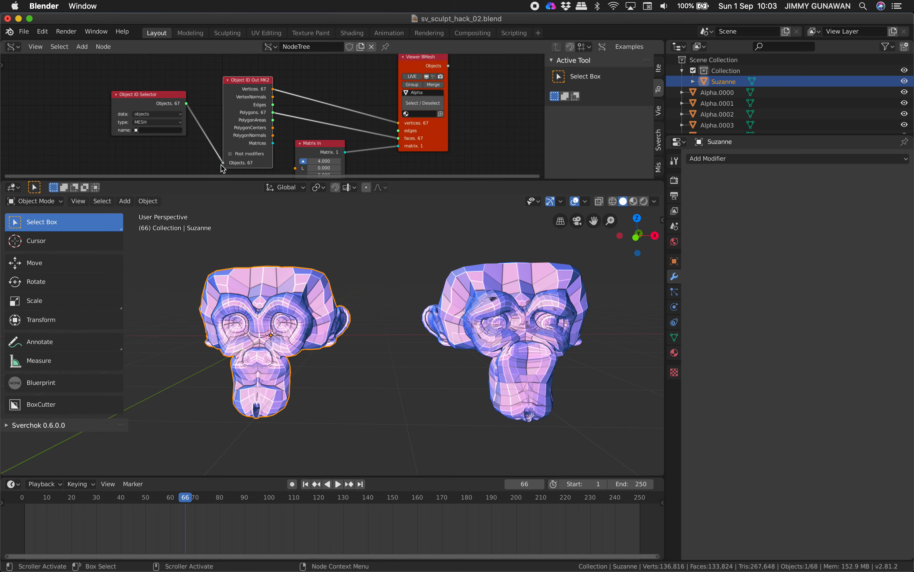
{"action": "left_click_drag", "start_coordinate": [222, 163], "coordinate": [213, 143]}
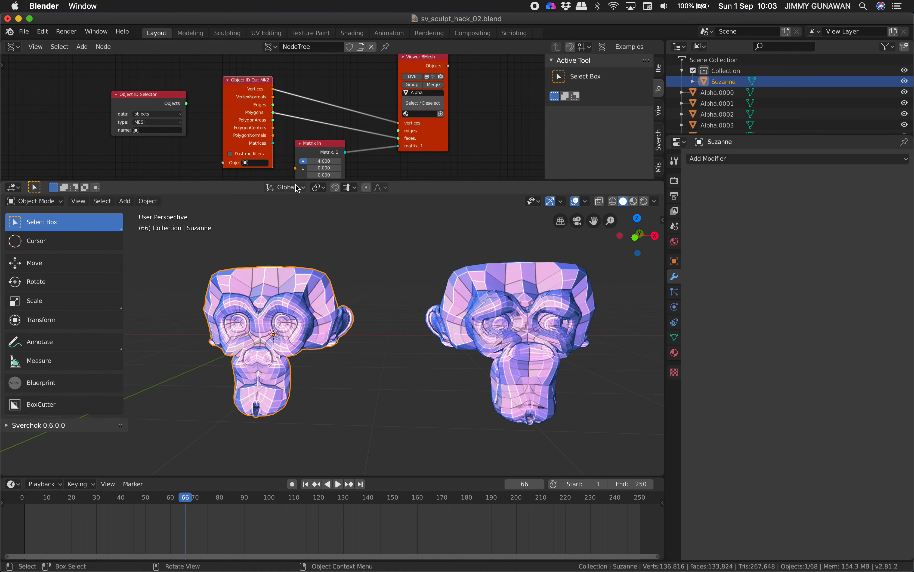
Step: Select Alpha.0000 alone and move it along X to stand clear beside the stacked Alpha copies
{"action": "middle_click_drag", "start_coordinate": [440, 310], "coordinate": [448, 311]}
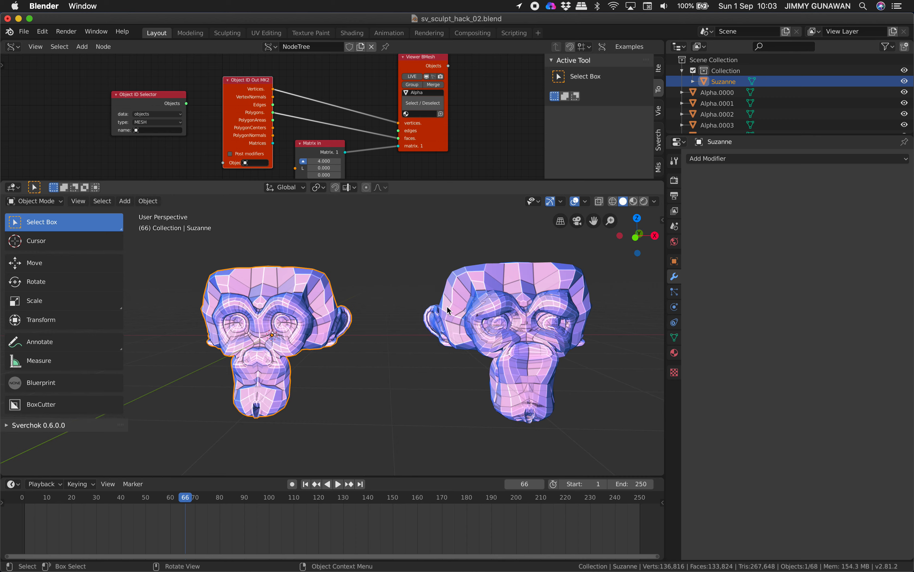
{"action": "left_click", "coordinate": [469, 306]}
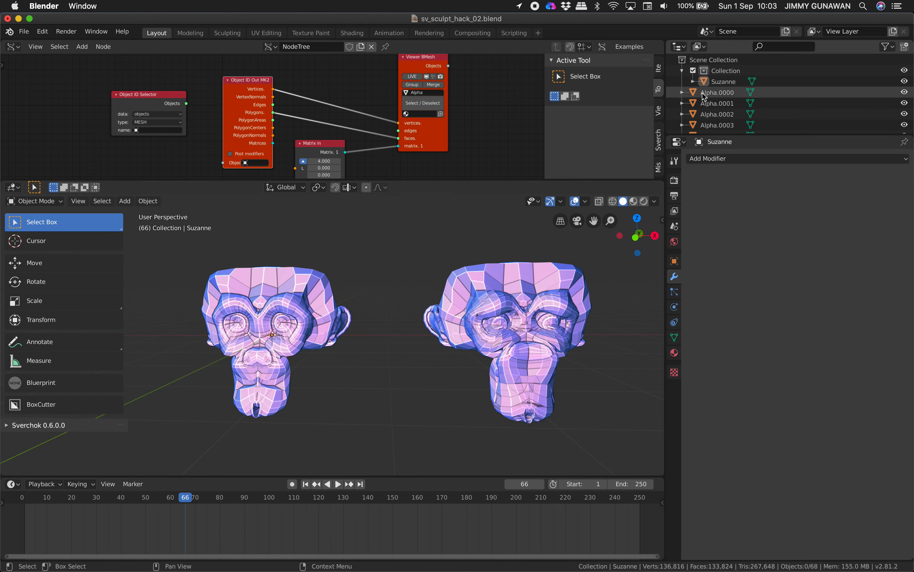
{"action": "scroll", "coordinate": [478, 334], "scroll_direction": "down", "scroll_amount": 3}
{"action": "middle_click_drag", "start_coordinate": [478, 335], "coordinate": [374, 340], "text": "shift"}
{"action": "key", "text": "g"}
{"action": "key", "text": "x"}
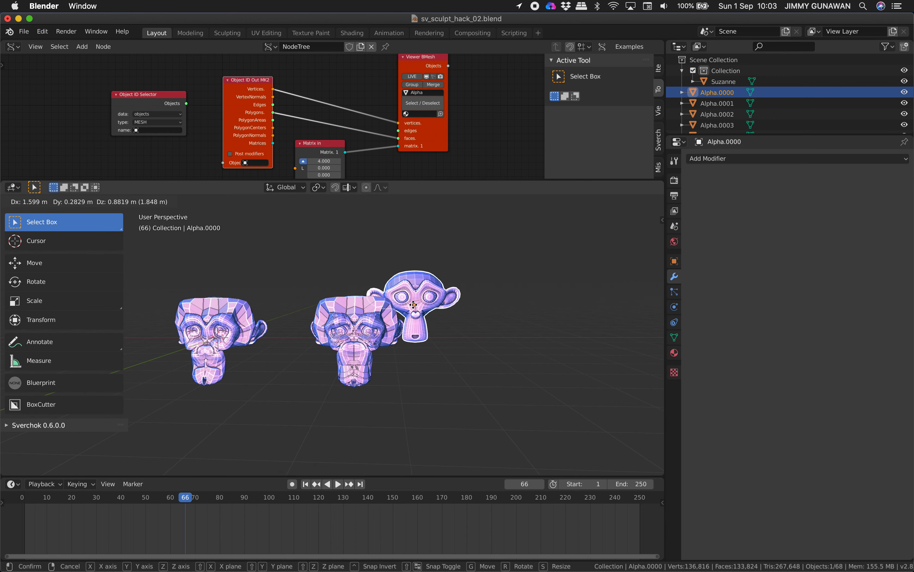
{"action": "left_click", "coordinate": [460, 323]}
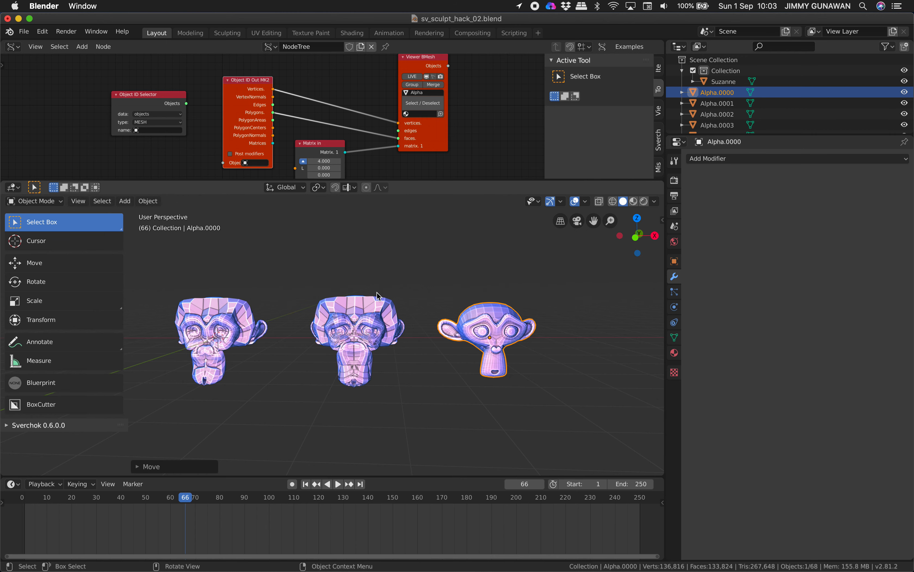
Step: Select all the stacked Alpha copies with Alpha.0000 as the active object and run Join as Shapes
{"action": "left_click", "coordinate": [350, 286]}
{"action": "left_click_drag", "start_coordinate": [331, 271], "coordinate": [395, 402]}
{"action": "left_click", "coordinate": [488, 335], "text": "shift"}
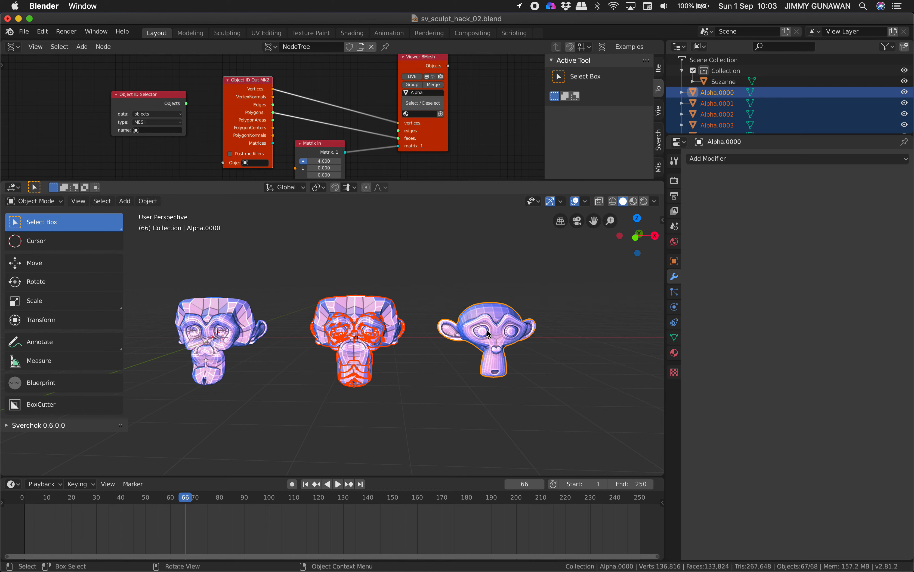
{"action": "key", "text": "F3"}
{"action": "type", "text": "join as"}
{"action": "key", "text": "Return"}
{"action": "left_click", "coordinate": [490, 328]}
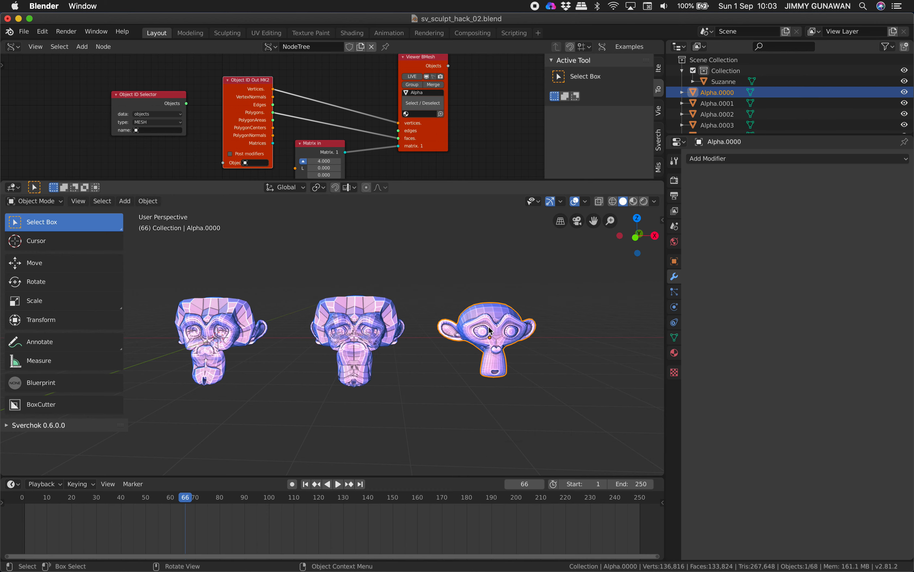
Step: Look through the shape keys of Alpha.0000 down to the end of the list and select Alpha.0063
{"action": "scroll", "coordinate": [490, 331], "scroll_direction": "up", "scroll_amount": 3}
{"action": "left_click", "coordinate": [675, 337]}
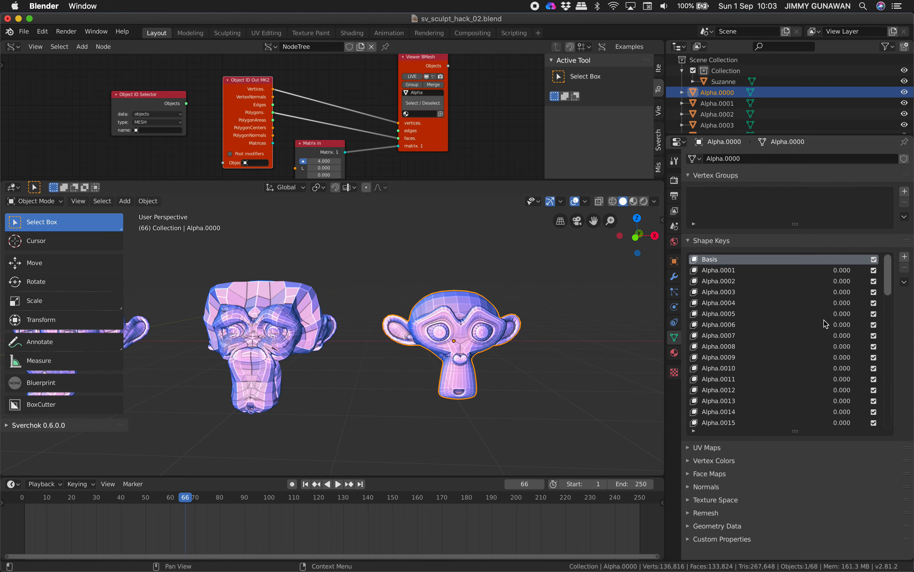
{"action": "left_click_drag", "start_coordinate": [888, 291], "coordinate": [888, 391]}
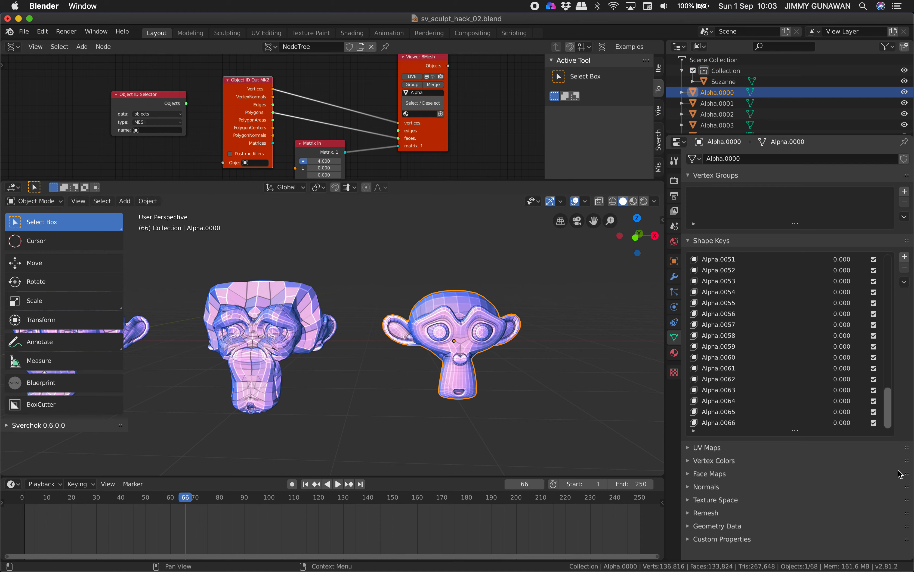
{"action": "left_click", "coordinate": [783, 389]}
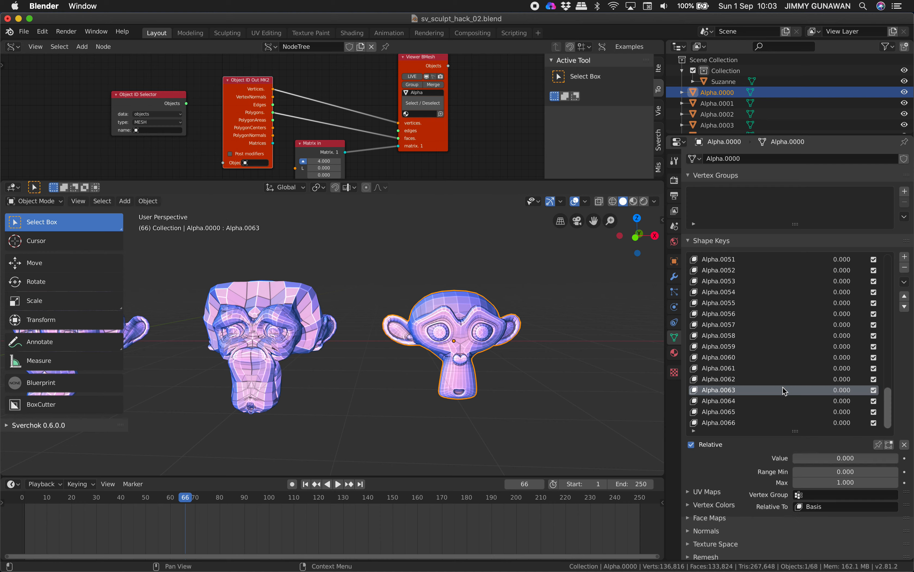
Step: Turn off Relative for the shape keys of Alpha.0000 and raise the Evaluation Time to 765.400
{"action": "left_click", "coordinate": [692, 444]}
{"action": "left_click_drag", "start_coordinate": [734, 471], "coordinate": [892, 472]}
{"action": "mouse_move", "coordinate": [553, 385]}
{"action": "middle_mouse_down"}
{"action": "mouse_move", "coordinate": [448, 361]}
{"action": "mouse_move", "coordinate": [548, 383]}
{"action": "middle_mouse_up"}
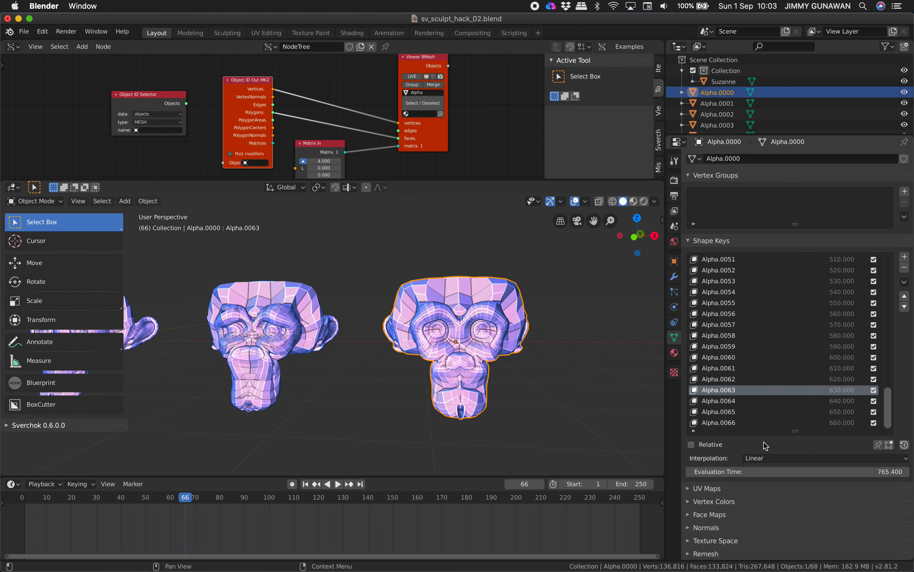
Step: Set the Evaluation Time of Alpha.0000's shape keys to 454.800 and enlarge the node editor
{"action": "mouse_move", "coordinate": [782, 472]}
{"action": "left_mouse_down"}
{"action": "mouse_move", "coordinate": [702, 471]}
{"action": "mouse_move", "coordinate": [768, 460]}
{"action": "left_mouse_up"}
{"action": "left_click_drag", "start_coordinate": [395, 180], "coordinate": [395, 249]}
{"action": "scroll", "coordinate": [223, 113], "scroll_direction": "up", "scroll_amount": 2}
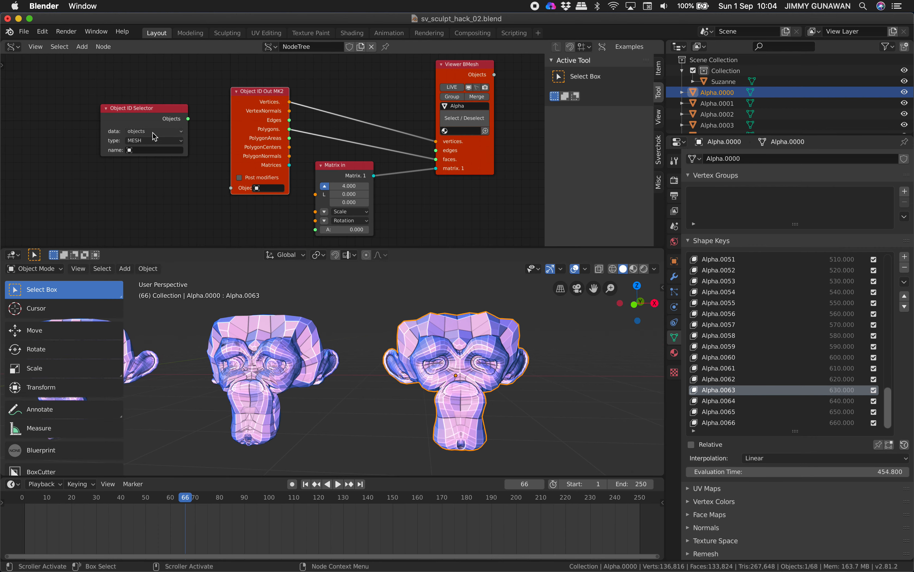
Step: Examine the Object ID Selector's list of selectable names and the neighbouring Object ID Out MK2 node, leaving the name empty
{"action": "left_click", "coordinate": [128, 151]}
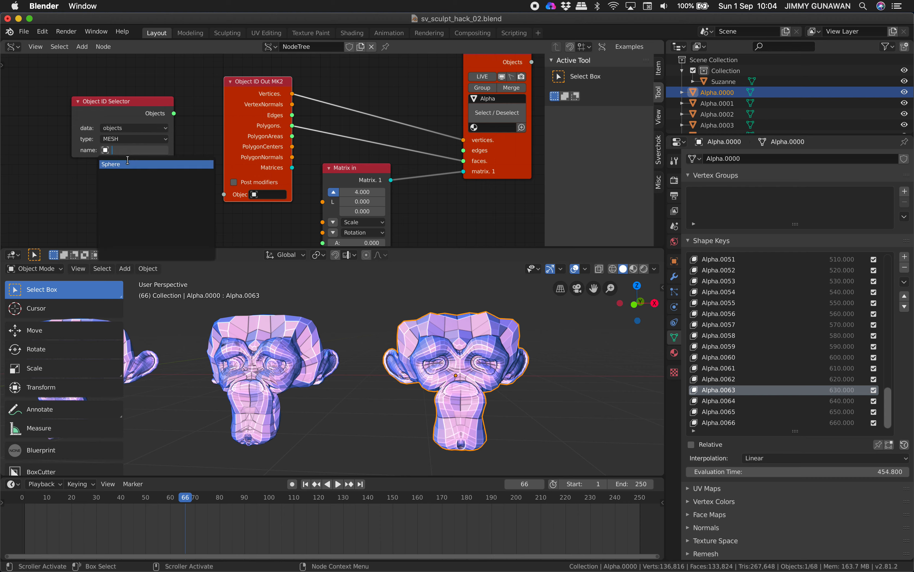
{"action": "left_click", "coordinate": [133, 111]}
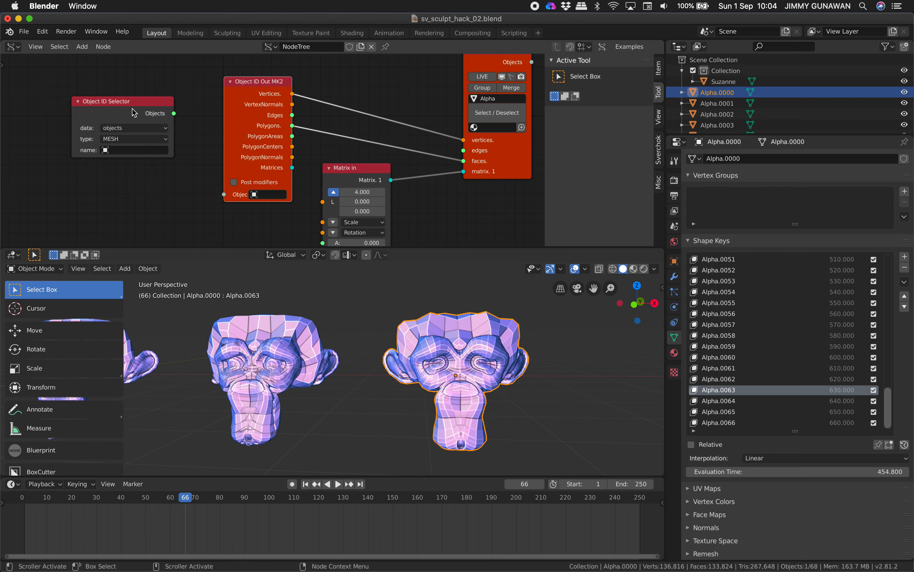
{"action": "middle_click_drag", "start_coordinate": [142, 135], "coordinate": [210, 143]}
{"action": "scroll", "coordinate": [219, 141], "scroll_direction": "up", "scroll_amount": 2}
{"action": "scroll", "coordinate": [210, 144], "scroll_direction": "up", "scroll_amount": 1}
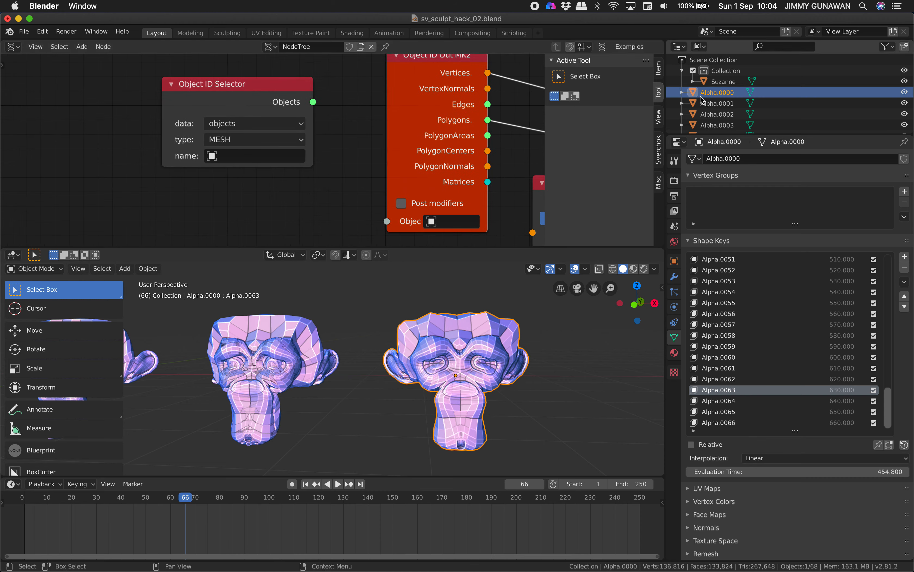
{"action": "scroll", "coordinate": [342, 152], "scroll_direction": "down", "scroll_amount": 3}
{"action": "middle_click_drag", "start_coordinate": [346, 153], "coordinate": [264, 143]}
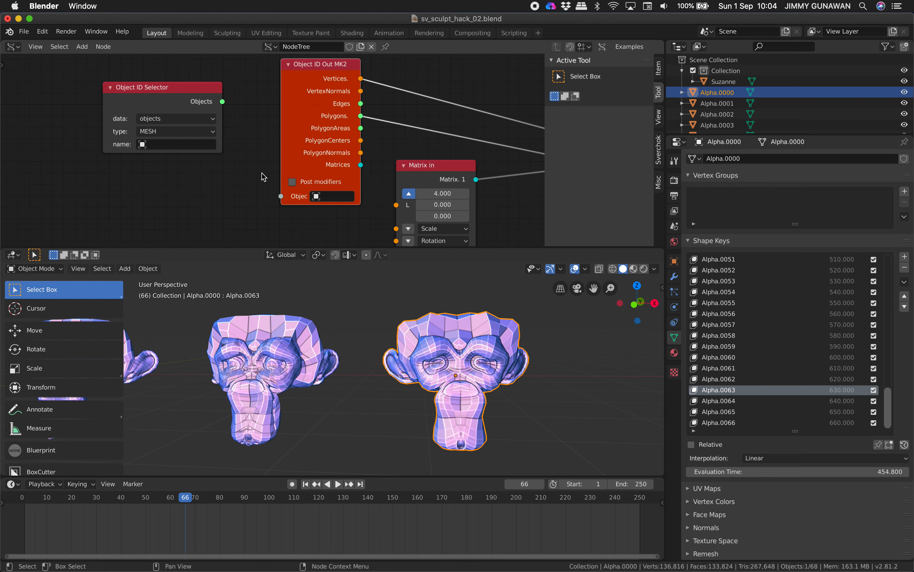
{"action": "scroll", "coordinate": [413, 201], "scroll_direction": "down", "scroll_amount": 1}
{"action": "scroll", "coordinate": [286, 350], "scroll_direction": "down", "scroll_amount": 1}
{"action": "middle_click_drag", "start_coordinate": [166, 364], "coordinate": [269, 362], "text": "shift"}
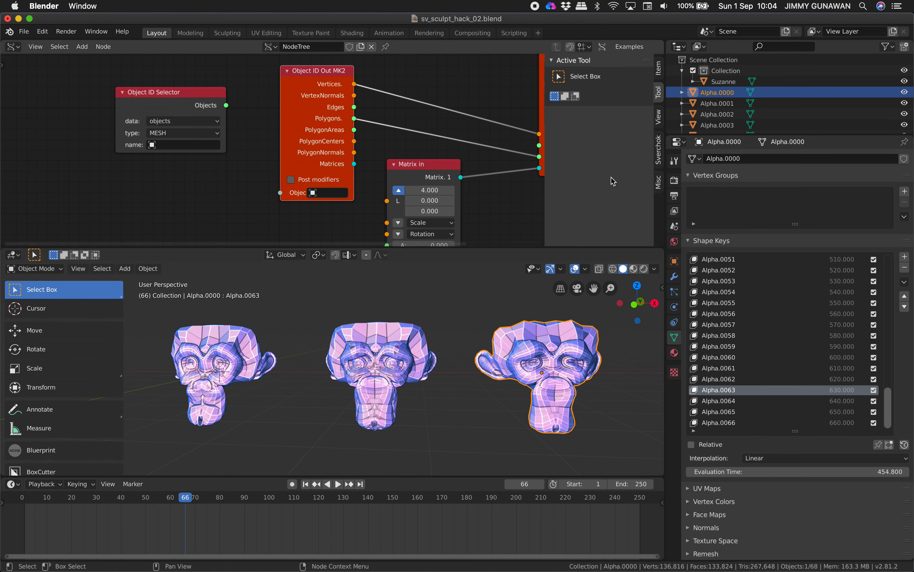
Step: Hide the node editor's sidebar and enlarge the outliner to look through the Alpha objects
{"action": "left_click_drag", "start_coordinate": [546, 142], "coordinate": [660, 142]}
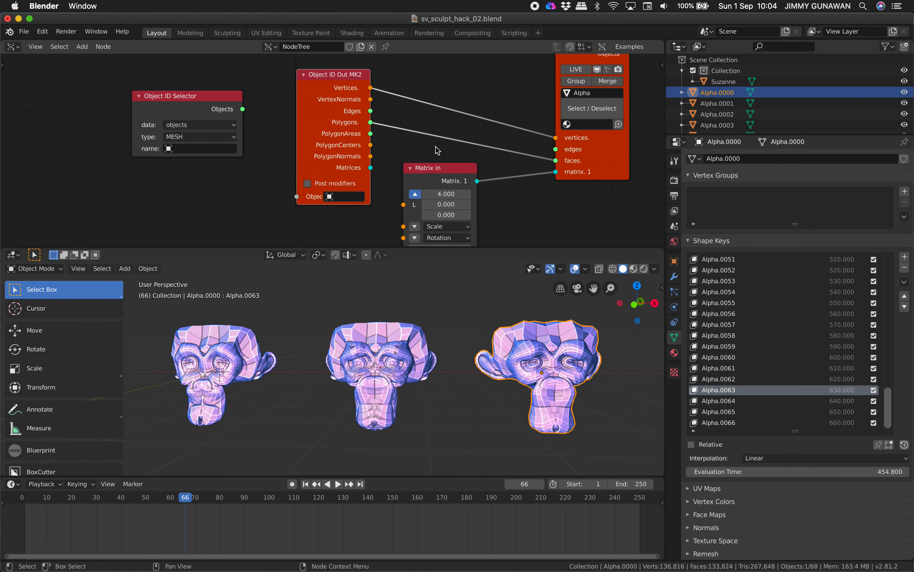
{"action": "left_click_drag", "start_coordinate": [774, 133], "coordinate": [752, 245]}
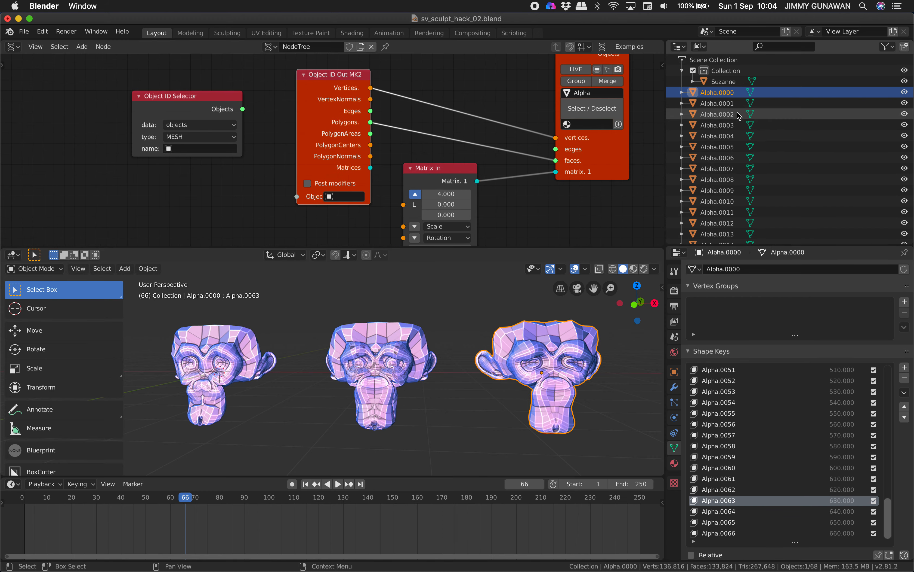
{"action": "scroll", "coordinate": [708, 212], "scroll_direction": "down", "scroll_amount": 5}
Step: Scrub the timeline to frame 138 while viewing the three heads
{"action": "middle_click_drag", "start_coordinate": [423, 406], "coordinate": [518, 423]}
{"action": "left_click_drag", "start_coordinate": [418, 499], "coordinate": [363, 498]}
{"action": "scroll", "coordinate": [790, 429], "scroll_direction": "up", "scroll_amount": 3}
{"action": "scroll", "coordinate": [793, 433], "scroll_direction": "down", "scroll_amount": 6}
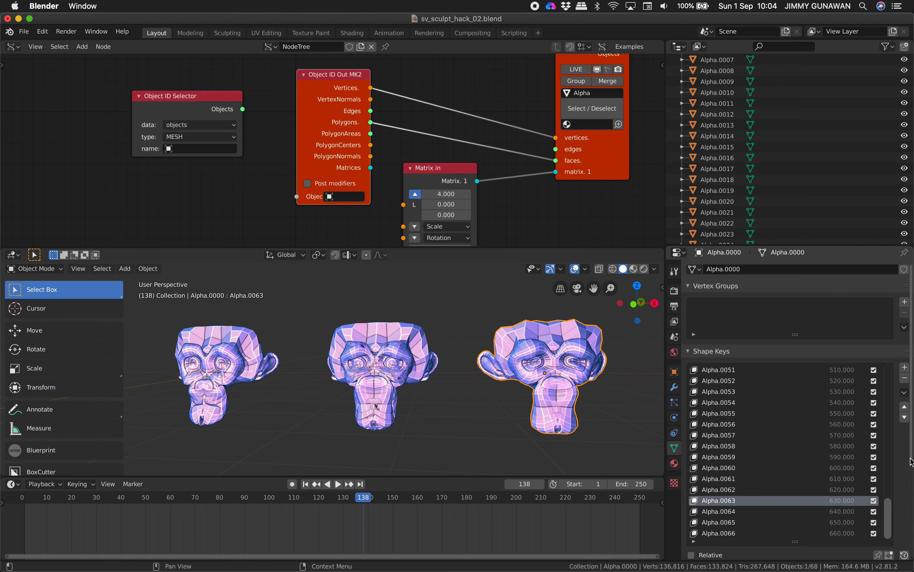
Step: Drive the Evaluation Time of Alpha.0000's shape keys with the expression #frame
{"action": "scroll", "coordinate": [794, 435], "scroll_direction": "down", "scroll_amount": 4}
{"action": "left_click", "coordinate": [819, 514]}
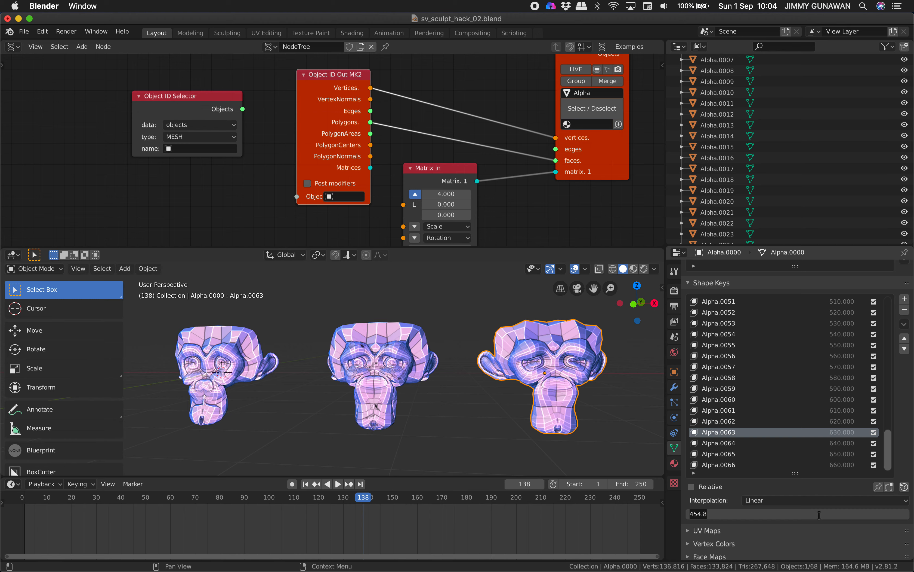
{"action": "type", "text": "#frame"}
{"action": "key", "text": "Return"}
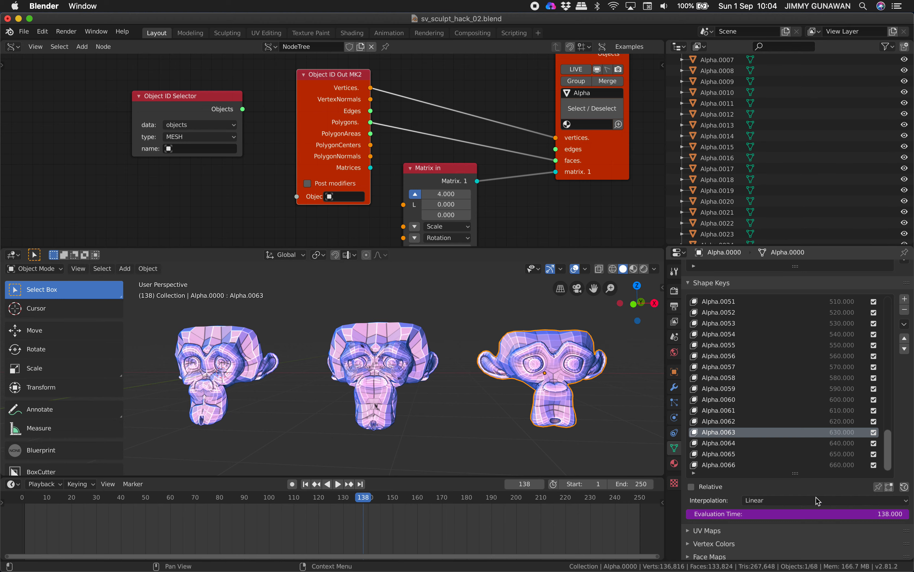
Step: Scrub the timeline to frame 507 and on to frame 621 to check the replayed sculpt on Alpha.0000
{"action": "left_click_drag", "start_coordinate": [385, 500], "coordinate": [533, 500]}
{"action": "scroll", "coordinate": [598, 527], "scroll_direction": "down", "scroll_amount": 10}
{"action": "left_click", "coordinate": [583, 498]}
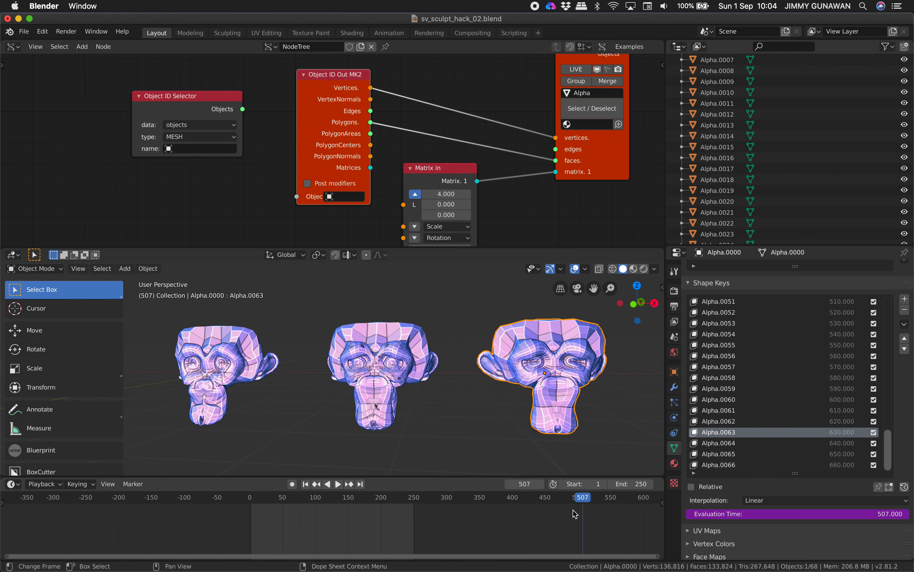
{"action": "middle_click_drag", "start_coordinate": [567, 511], "coordinate": [465, 509]}
{"action": "scroll", "coordinate": [469, 508], "scroll_direction": "down", "scroll_amount": 1}
{"action": "left_click_drag", "start_coordinate": [489, 500], "coordinate": [547, 492]}
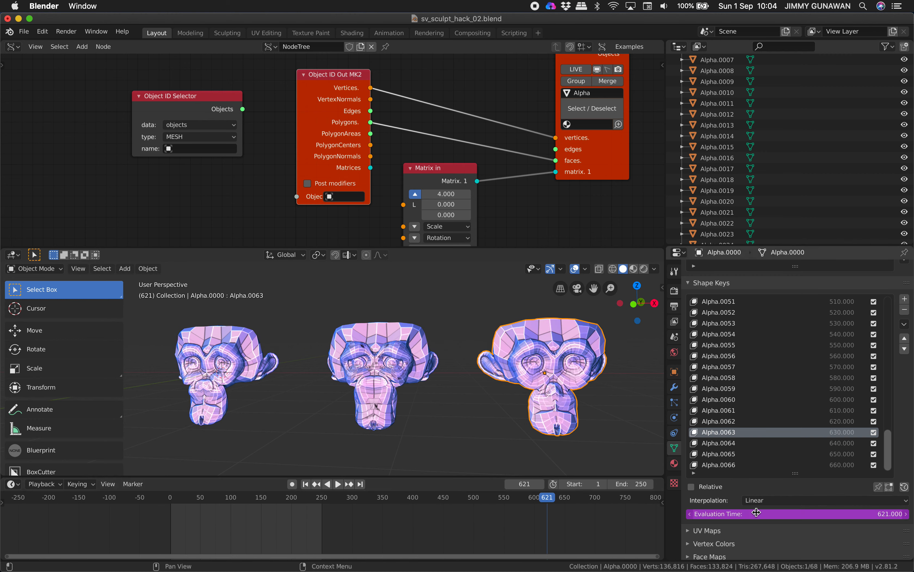
Step: Look over the shape key frames and set the animation's end frame to 700
{"action": "scroll", "coordinate": [829, 402], "scroll_direction": "down", "scroll_amount": 4}
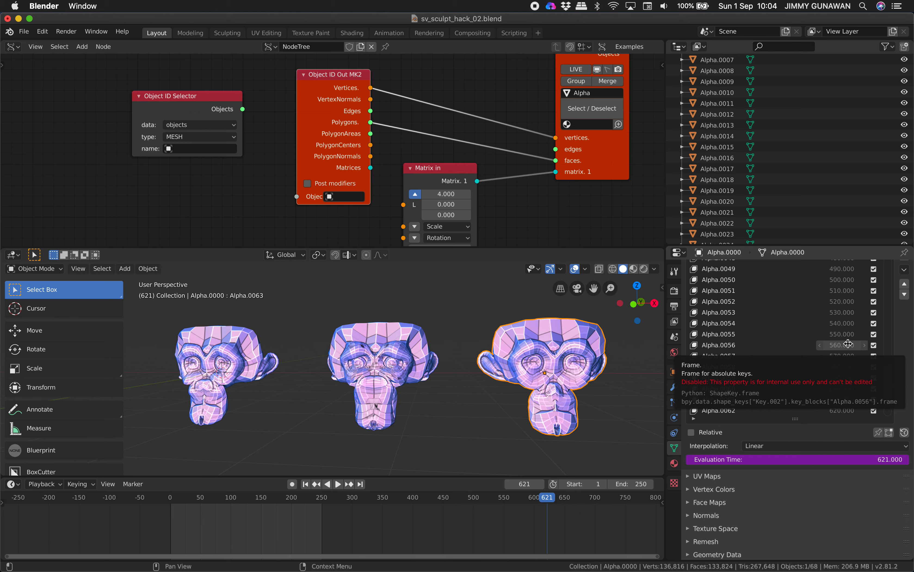
{"action": "scroll", "coordinate": [848, 343], "scroll_direction": "up", "scroll_amount": 8}
{"action": "left_click_drag", "start_coordinate": [504, 499], "coordinate": [624, 489]}
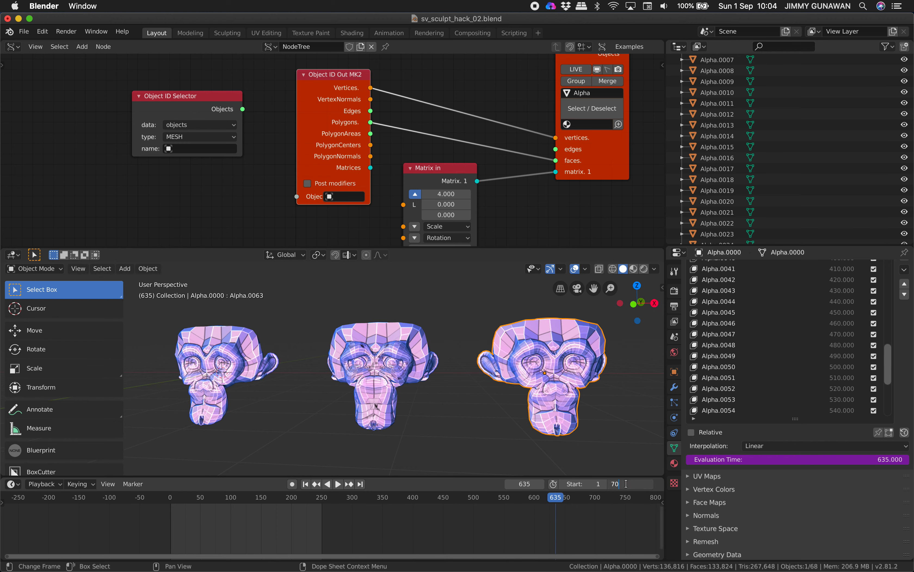
{"action": "type", "text": "0"}
{"action": "key", "text": "Return"}
Step: Play and scrub the shape key animation, stop it at frame 327, and inspect the heads from other angles
{"action": "mouse_move", "coordinate": [544, 499]}
{"action": "left_mouse_down"}
{"action": "mouse_move", "coordinate": [192, 488]}
{"action": "mouse_move", "coordinate": [379, 497]}
{"action": "left_mouse_up"}
{"action": "left_click", "coordinate": [340, 484]}
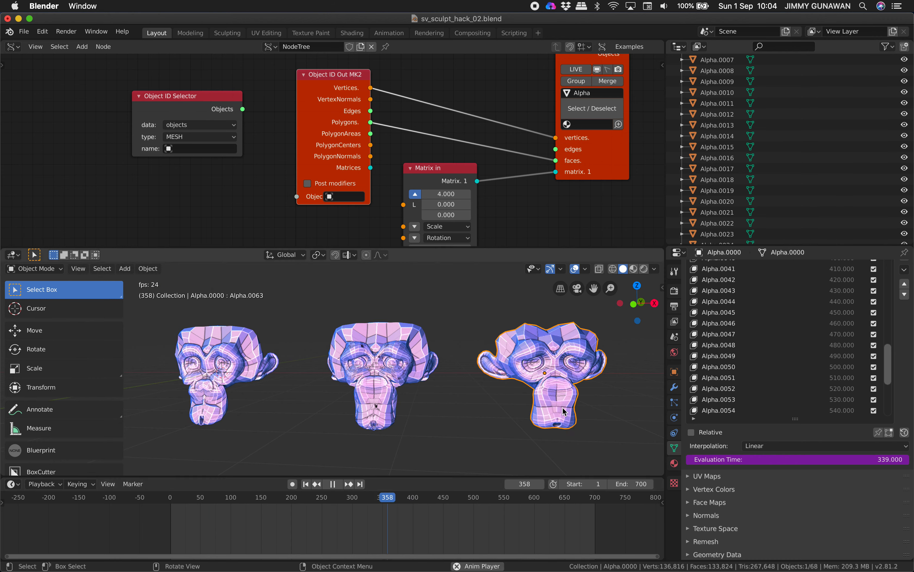
{"action": "left_click_drag", "start_coordinate": [430, 499], "coordinate": [455, 495]}
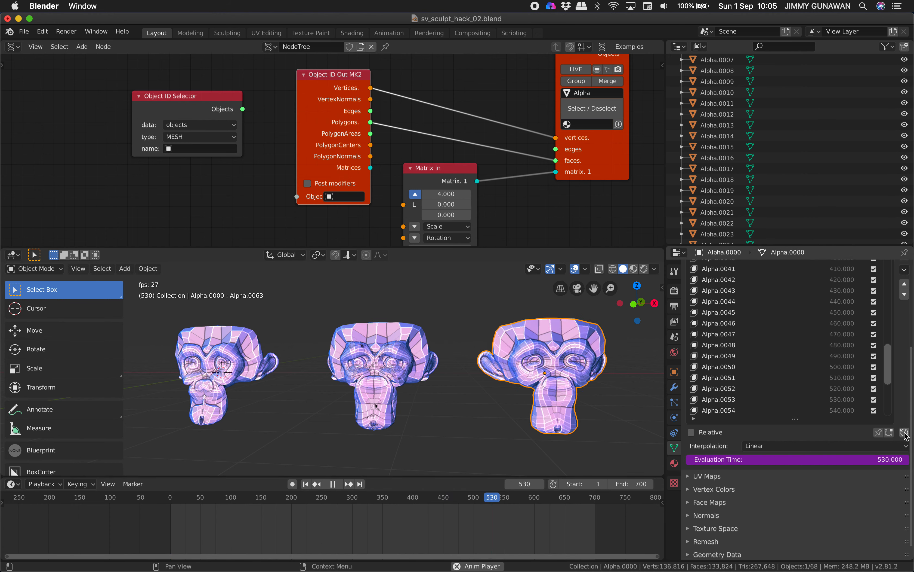
{"action": "left_click_drag", "start_coordinate": [889, 366], "coordinate": [847, 449]}
{"action": "left_click_drag", "start_coordinate": [427, 498], "coordinate": [361, 499]}
{"action": "left_click", "coordinate": [333, 484]}
{"action": "middle_click_drag", "start_coordinate": [422, 398], "coordinate": [415, 392]}
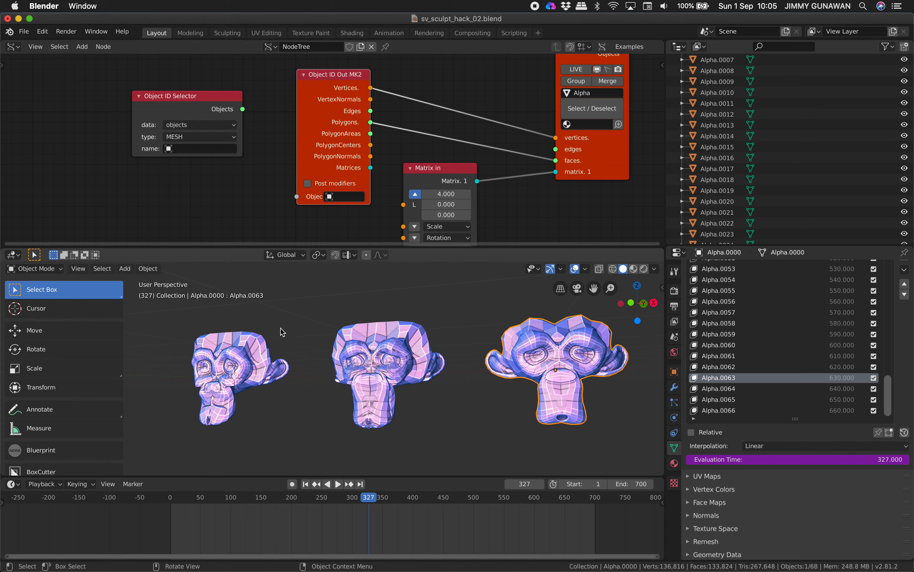
{"action": "middle_click_drag", "start_coordinate": [283, 332], "coordinate": [383, 359]}
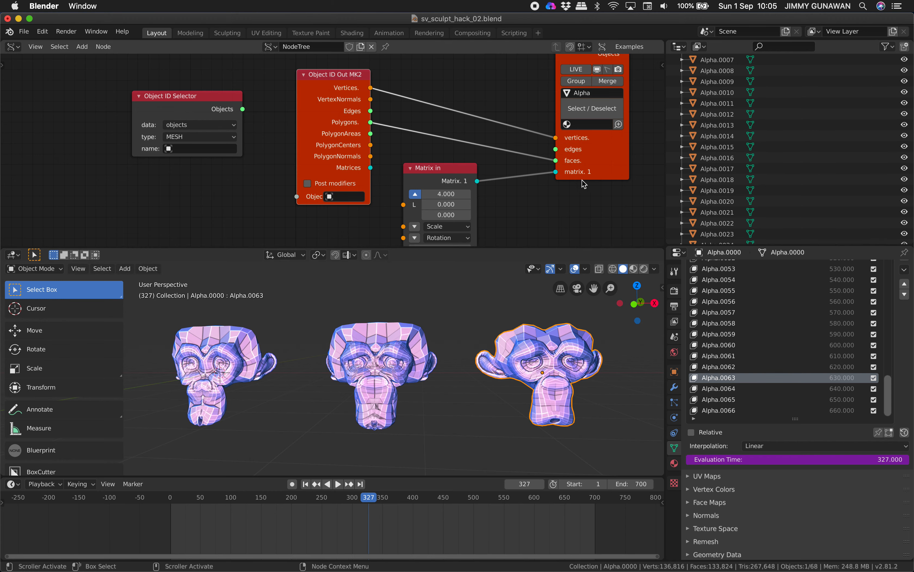
Step: Enlarge the node editor to show the whole node tree and move the Matrix in node slightly away from Object ID Out MK2
{"action": "scroll", "coordinate": [567, 189], "scroll_direction": "down", "scroll_amount": 3}
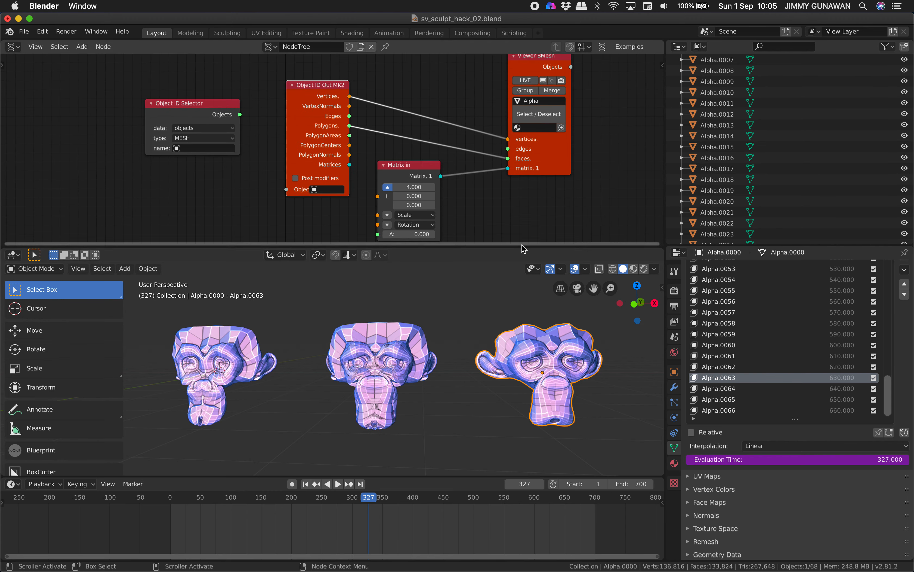
{"action": "left_click_drag", "start_coordinate": [526, 245], "coordinate": [525, 292]}
{"action": "mouse_move", "coordinate": [332, 126]}
{"action": "left_mouse_down"}
{"action": "mouse_move", "coordinate": [345, 89]}
{"action": "mouse_move", "coordinate": [329, 113]}
{"action": "left_mouse_up"}
{"action": "left_click_drag", "start_coordinate": [419, 192], "coordinate": [425, 198]}
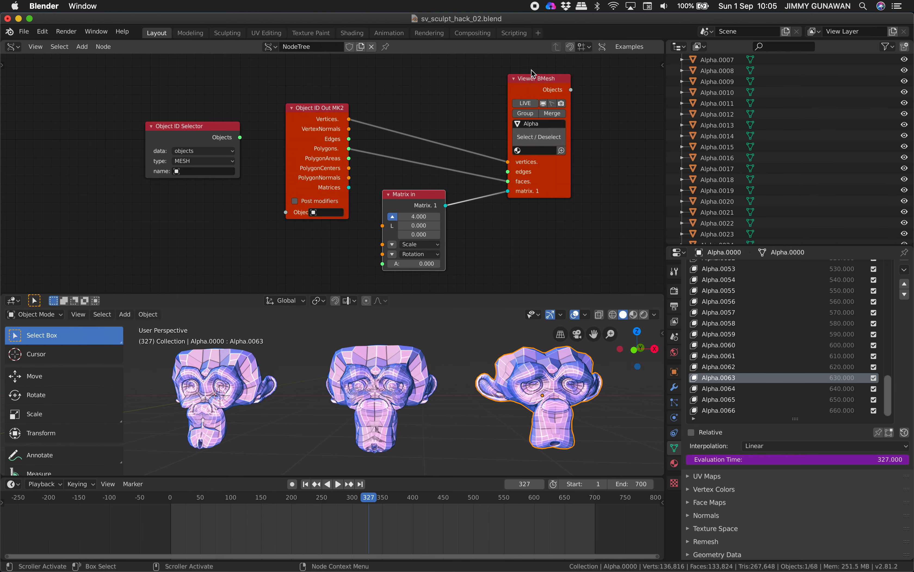
{"action": "middle_click_drag", "start_coordinate": [467, 376], "coordinate": [435, 361]}
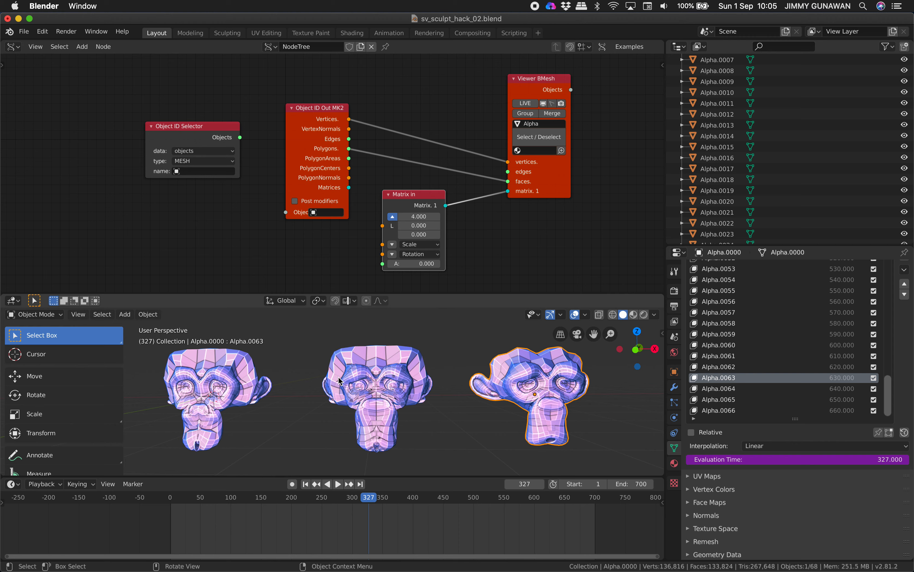
{"action": "scroll", "coordinate": [775, 136], "scroll_direction": "up", "scroll_amount": 5}
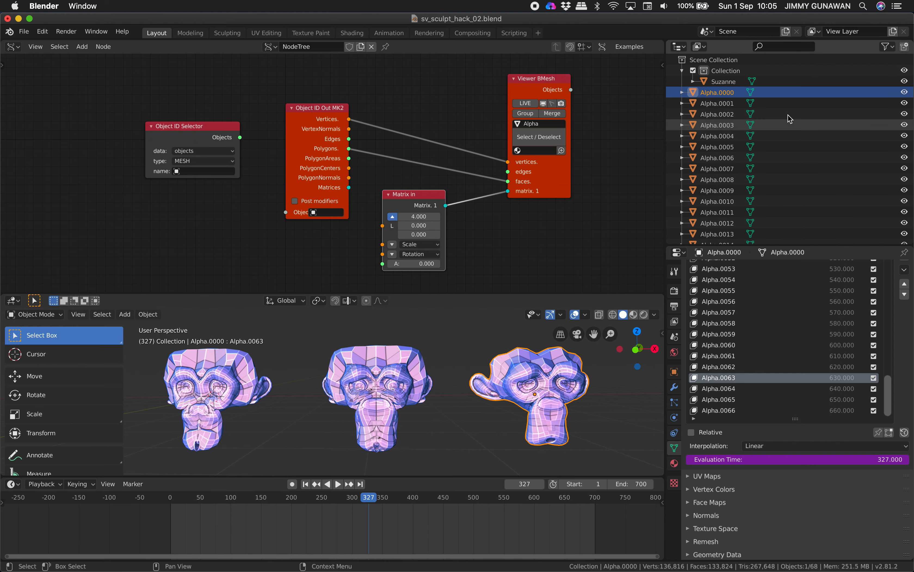
{"action": "scroll", "coordinate": [738, 118], "scroll_direction": "down", "scroll_amount": 5}
{"action": "middle_click_drag", "start_coordinate": [391, 376], "coordinate": [403, 373]}
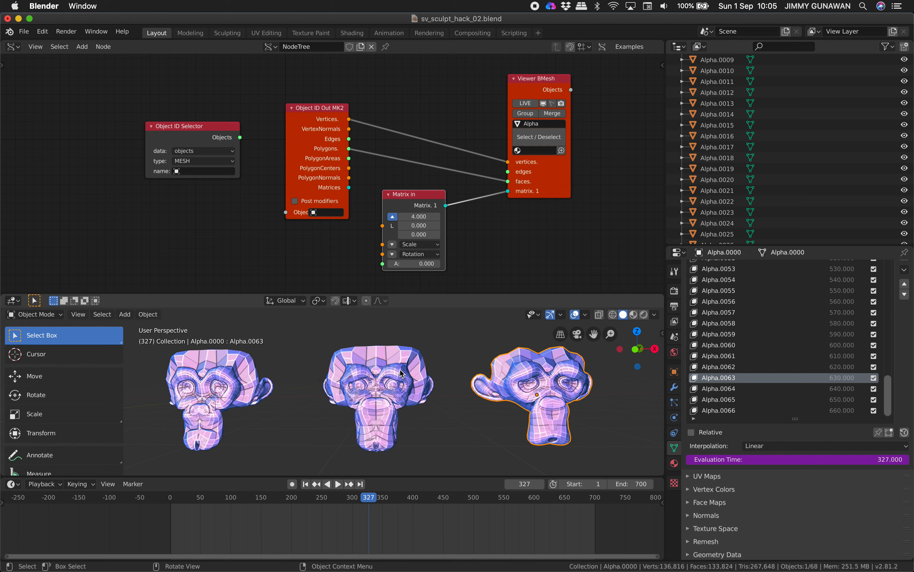